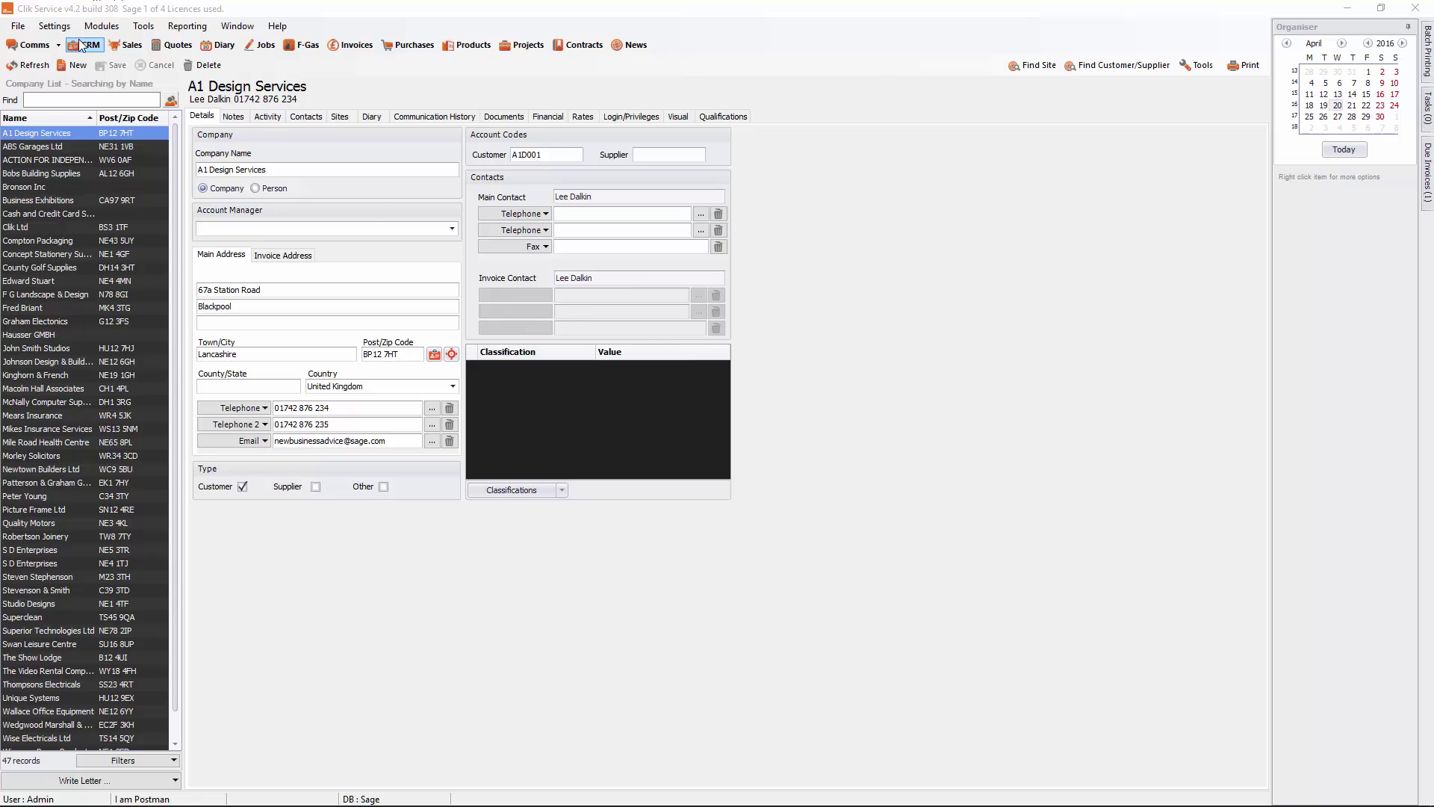
Step: Open Settings > Settings and go to the User Definable Fields page of Clik Settings
{"action": "left_click", "coordinate": [54, 30]}
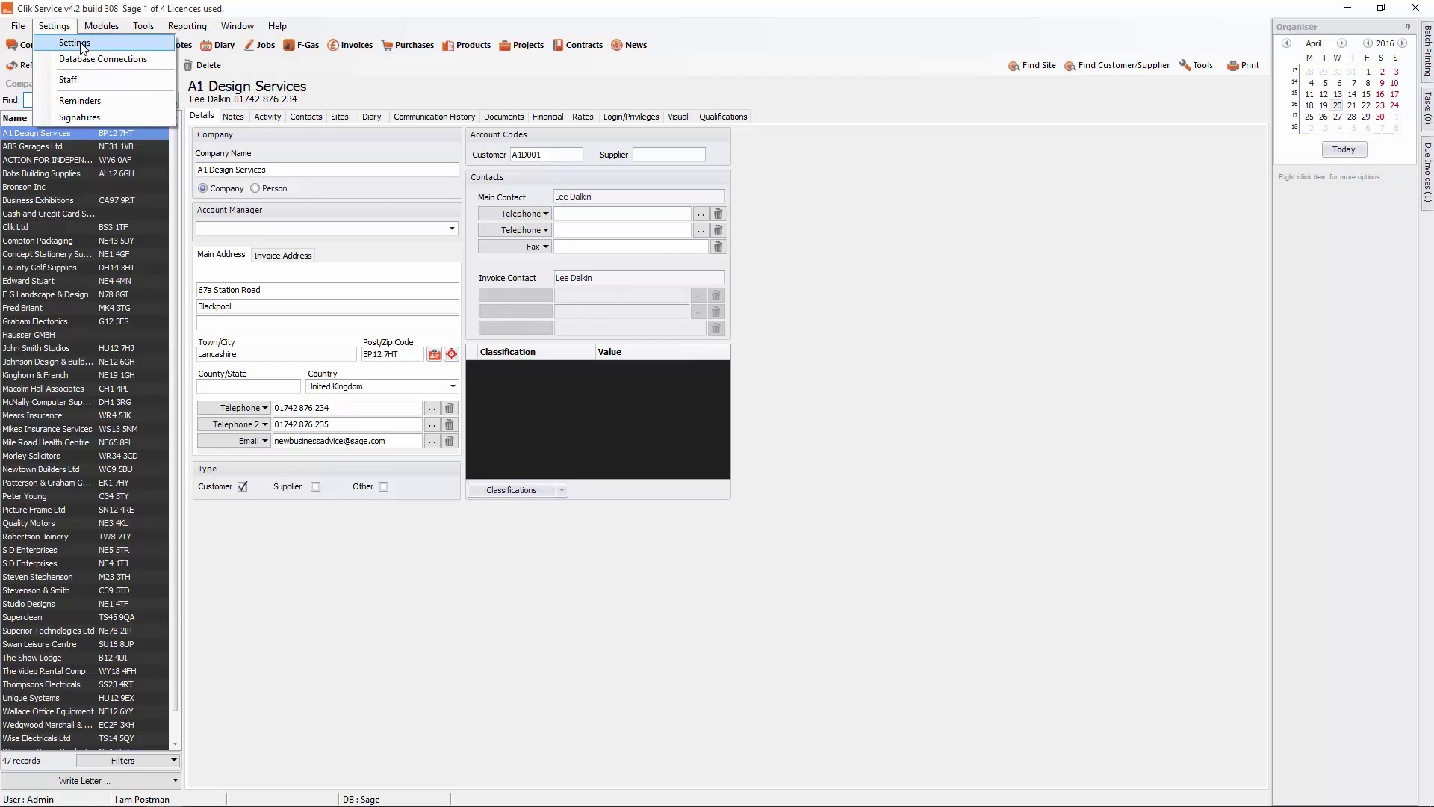
{"action": "left_click", "coordinate": [82, 47]}
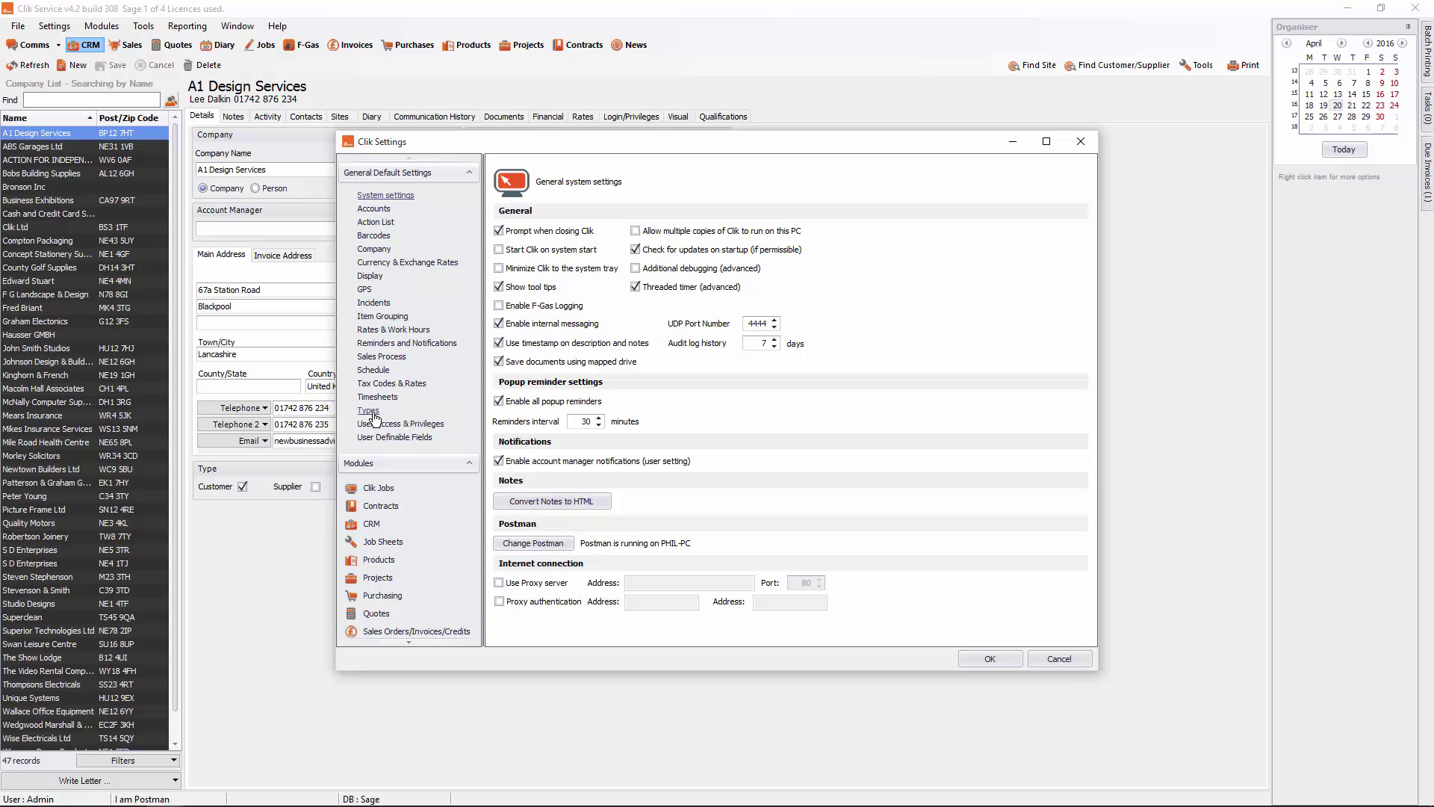
{"action": "left_click", "coordinate": [419, 444]}
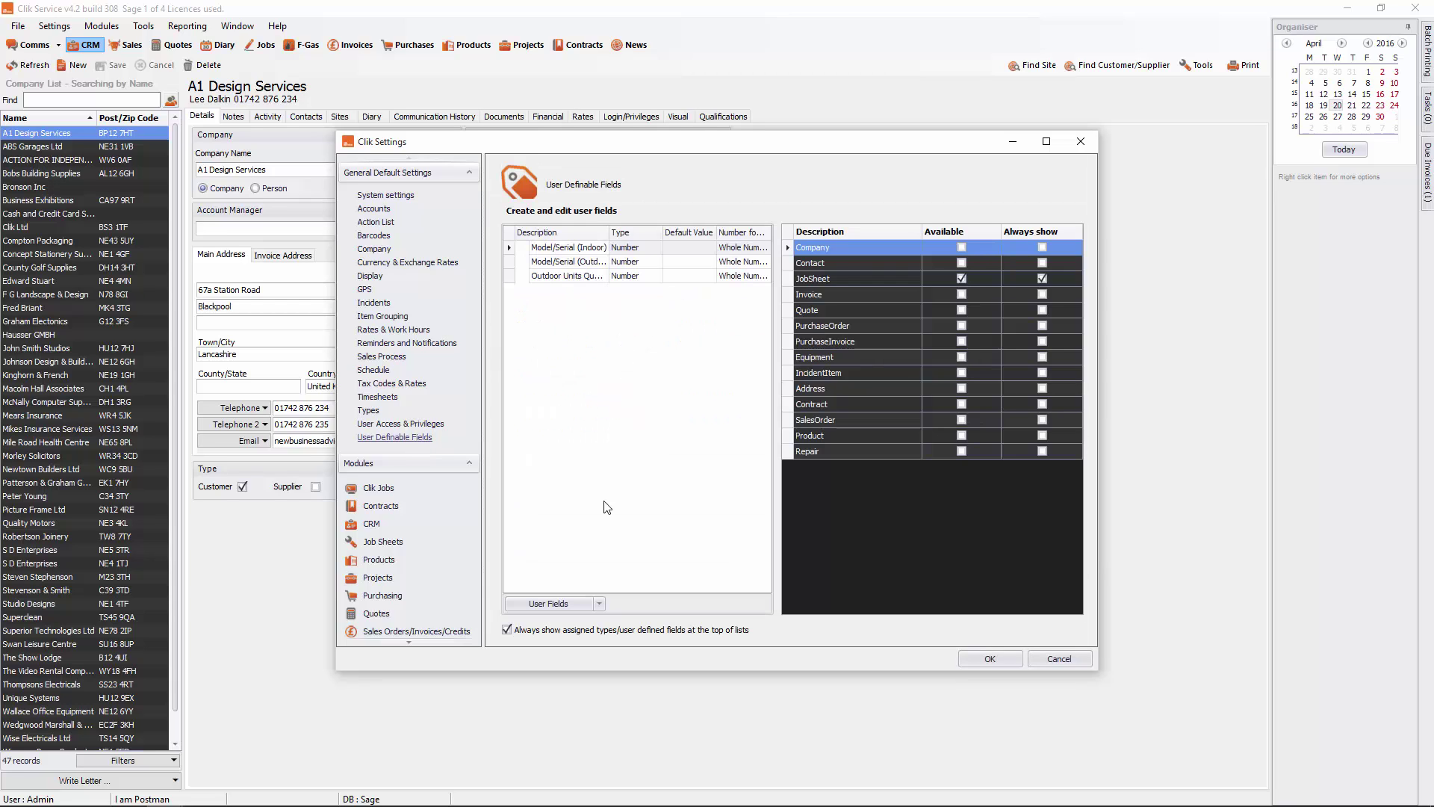
Step: Add a new user field named 'Engineer Reg No'
{"action": "left_click", "coordinate": [602, 606]}
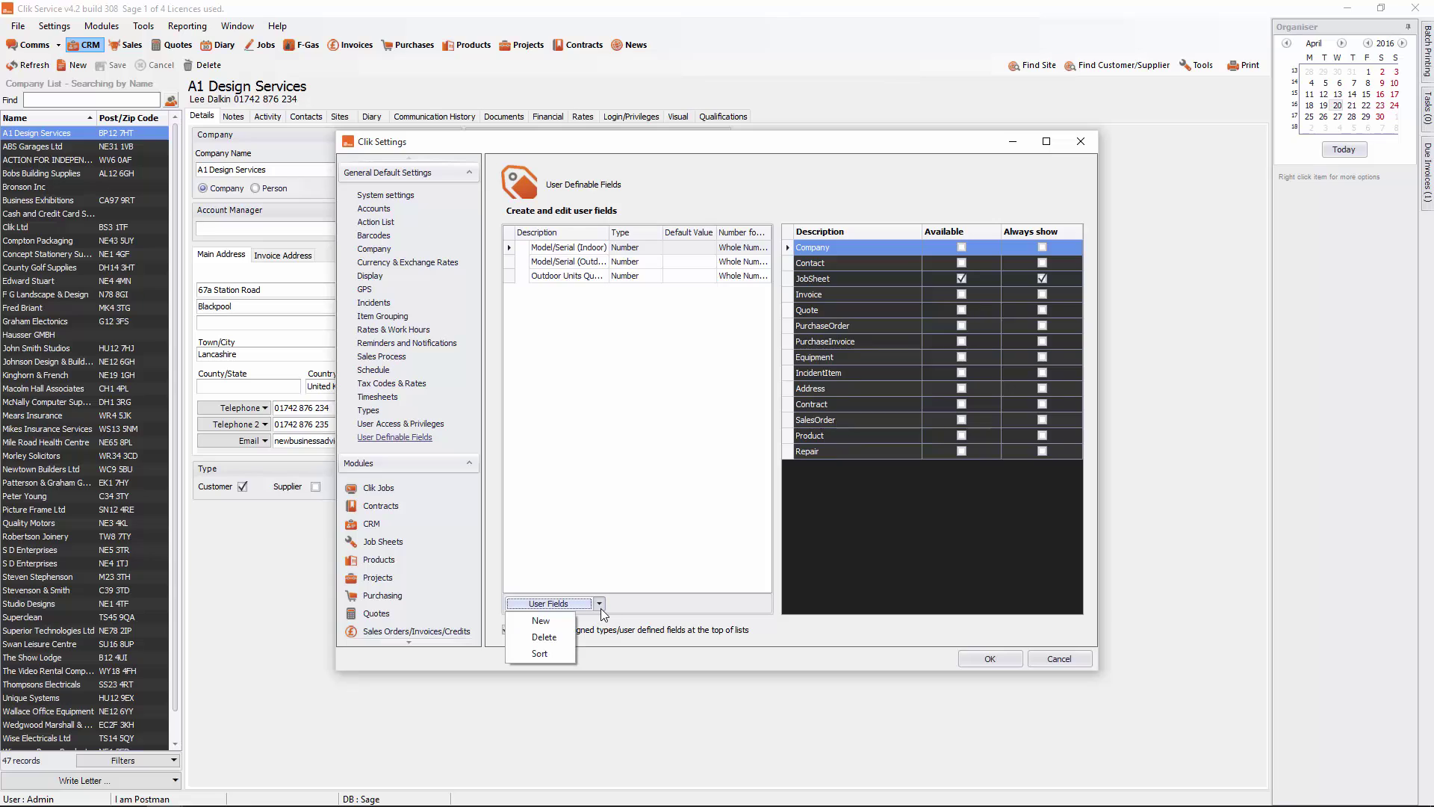
{"action": "left_click", "coordinate": [535, 622]}
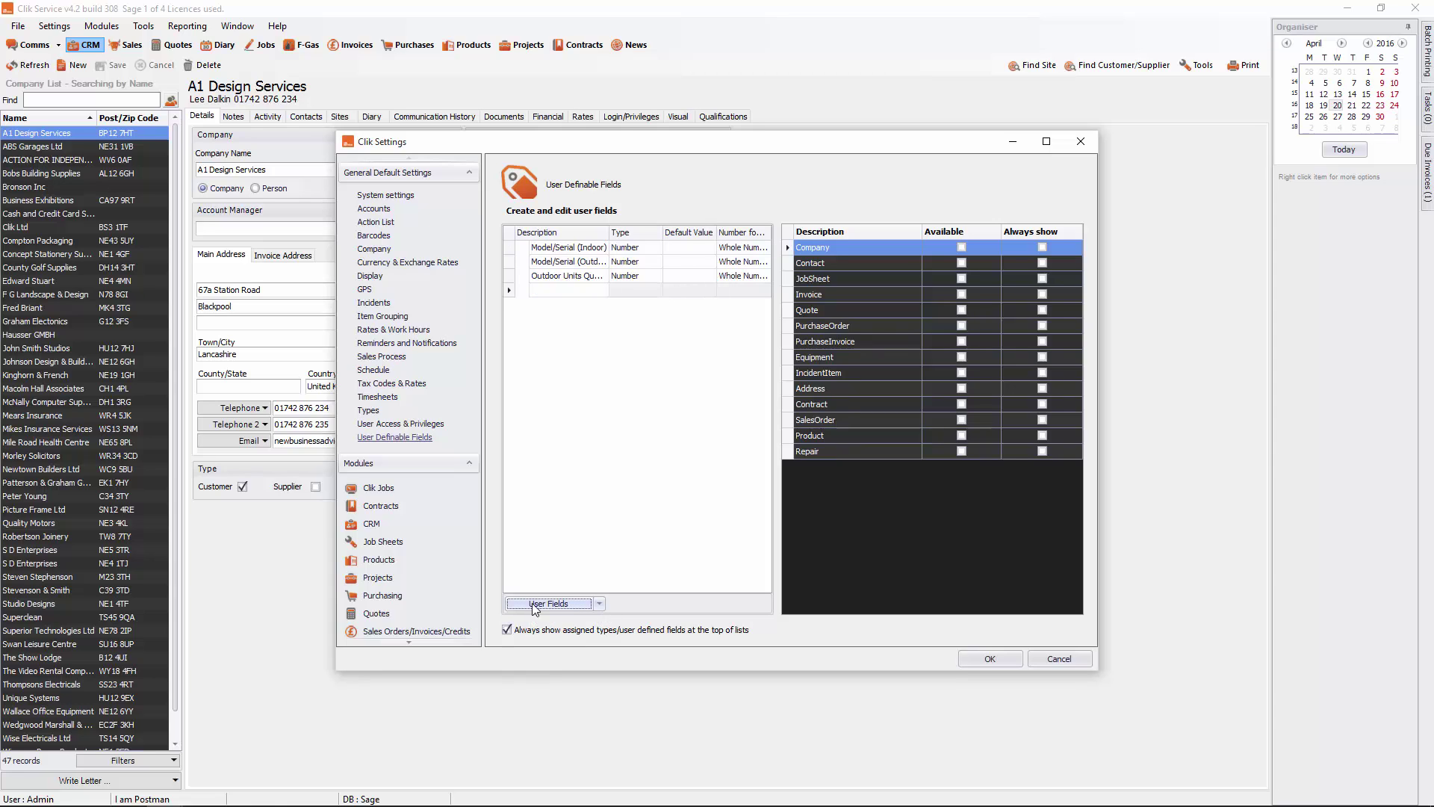
{"action": "left_click", "coordinate": [553, 296]}
{"action": "type", "text": "Engineer Reg No"}
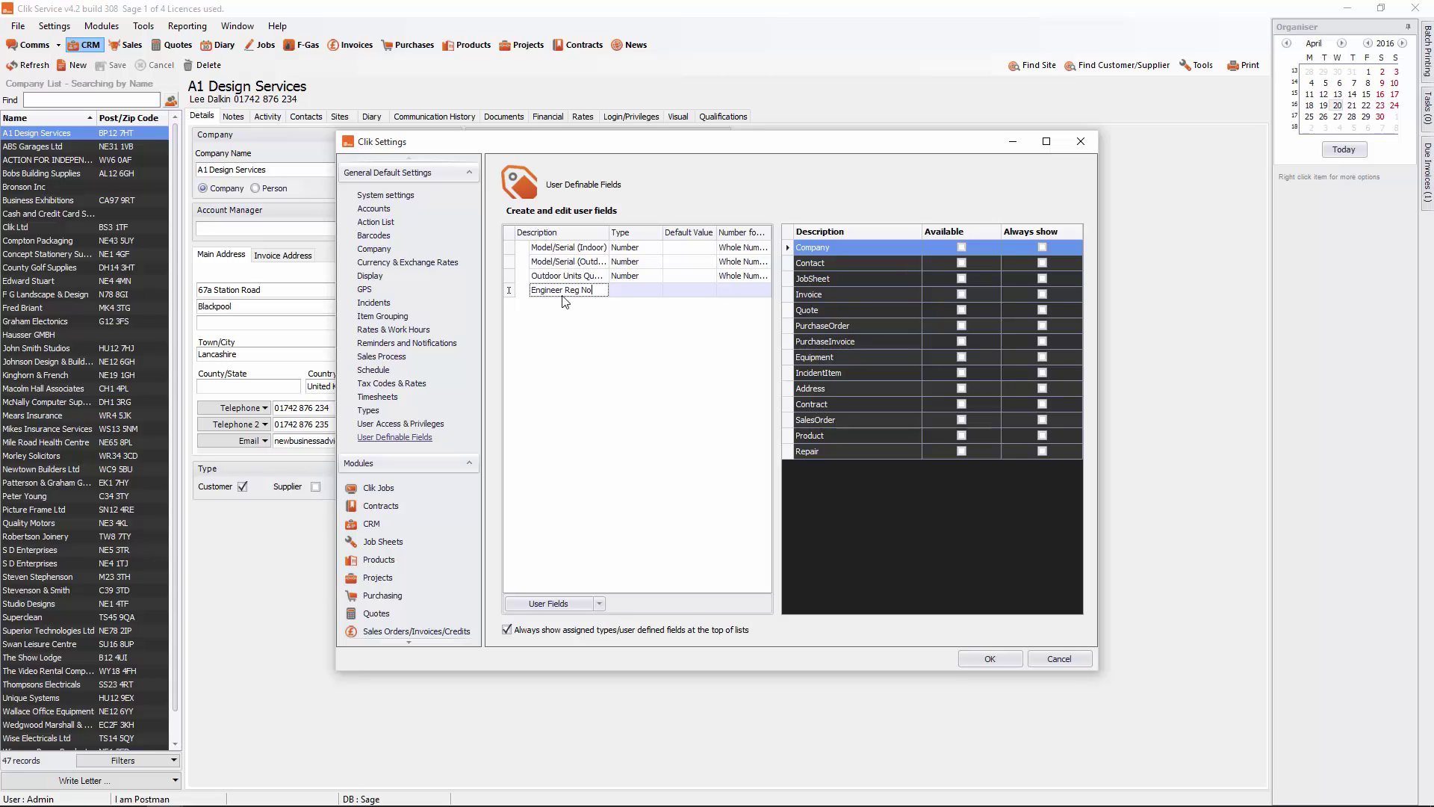
{"action": "left_click", "coordinate": [647, 292]}
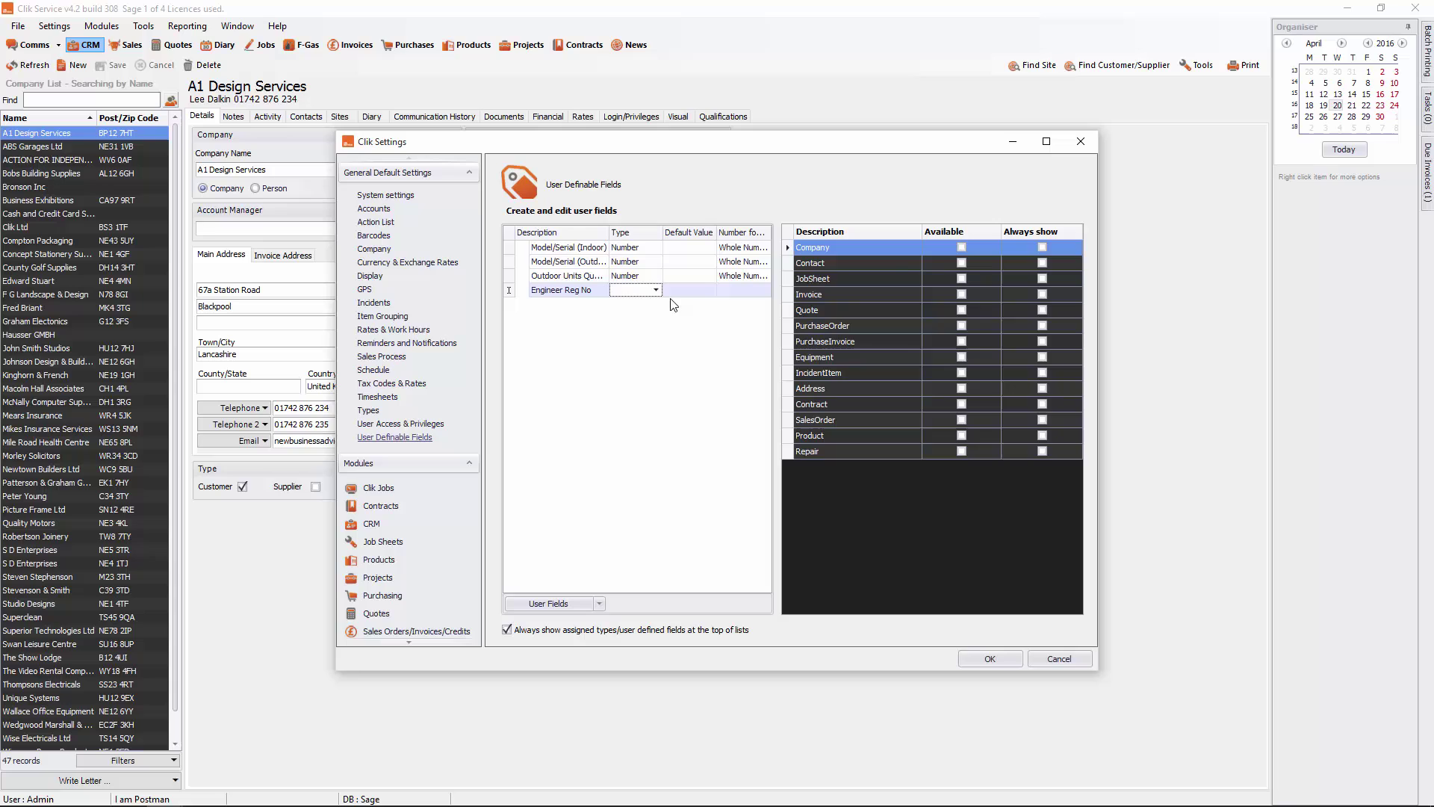
Step: Make Engineer Reg No a Text field, available and always shown on job sheets
{"action": "left_click", "coordinate": [656, 291]}
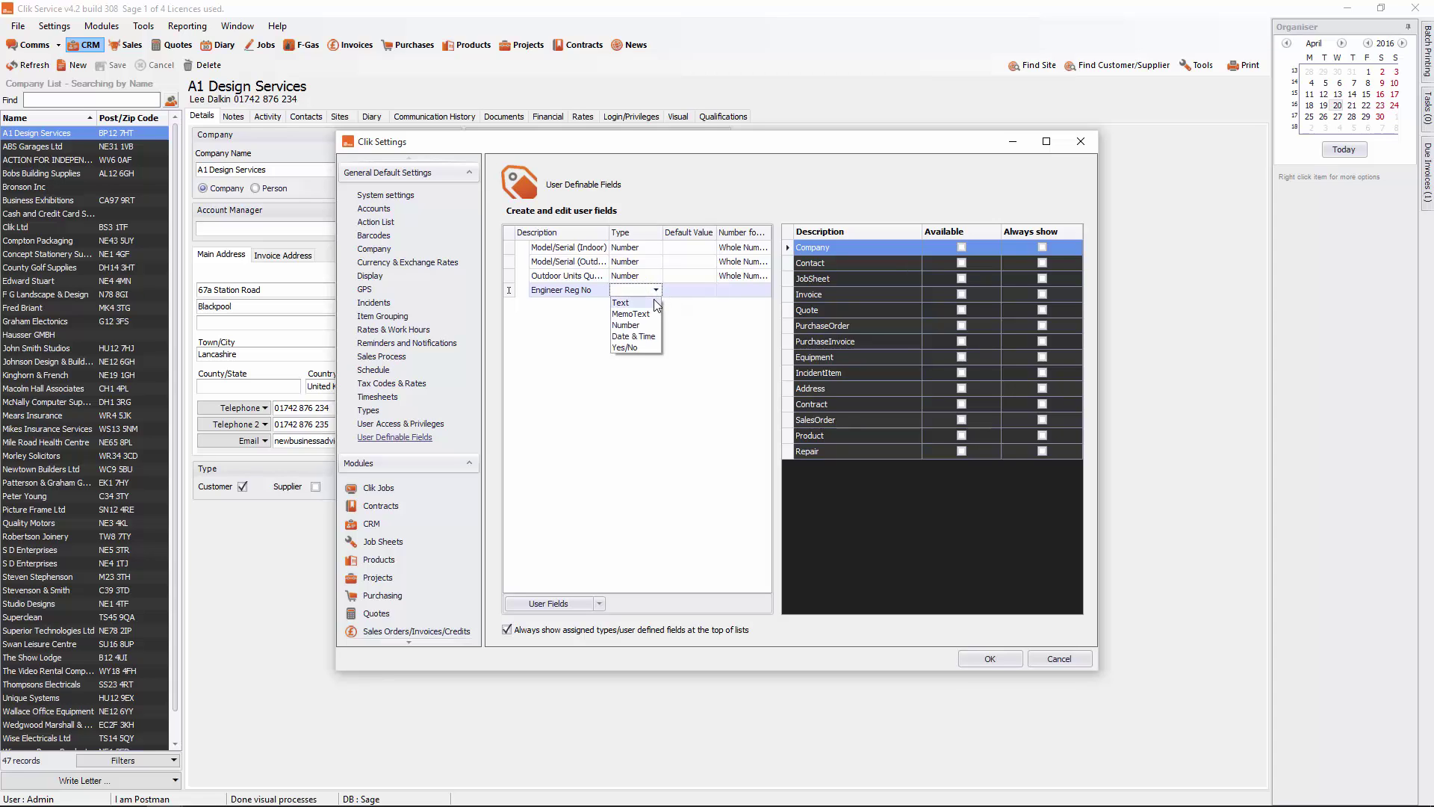
{"action": "left_click", "coordinate": [655, 302]}
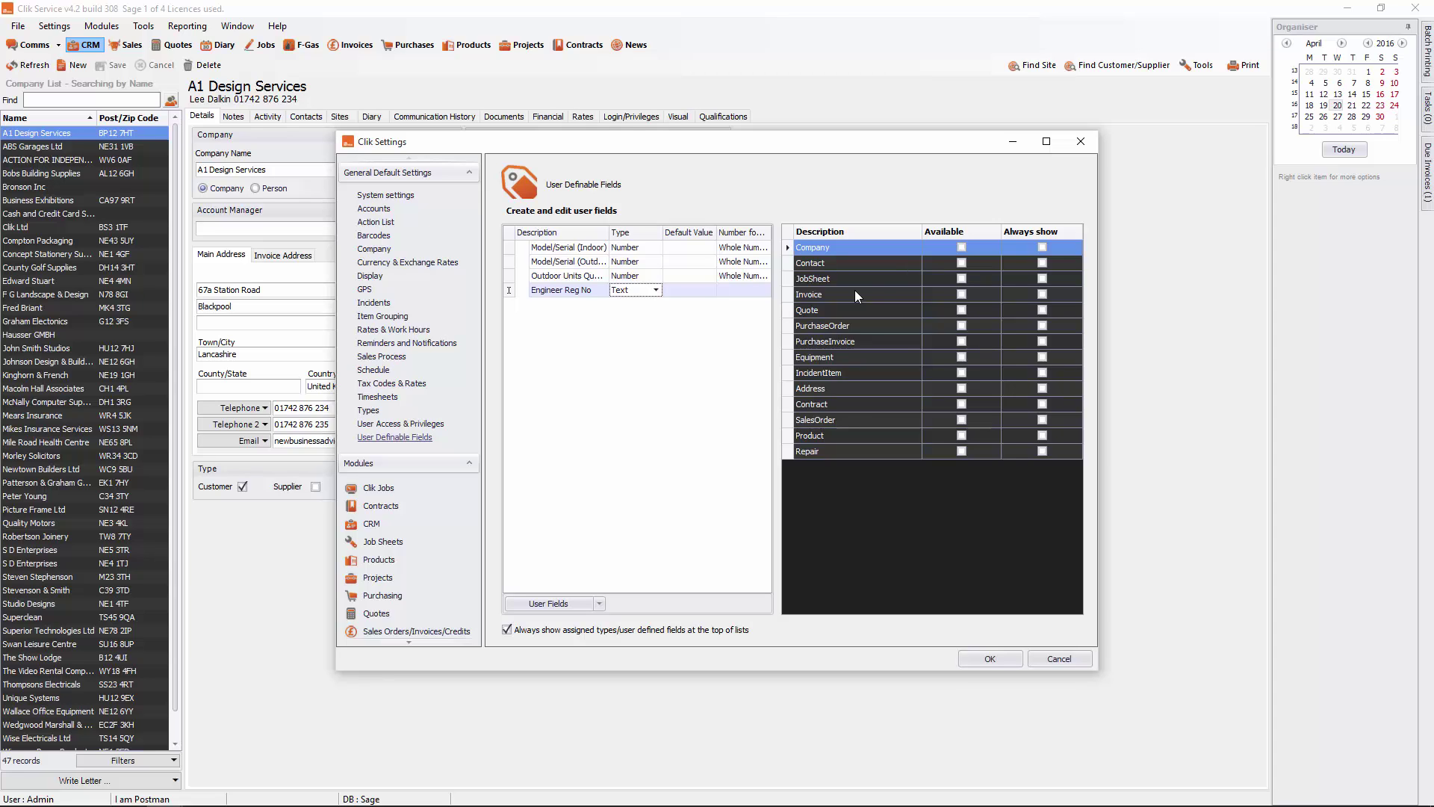
{"action": "left_click", "coordinate": [961, 278]}
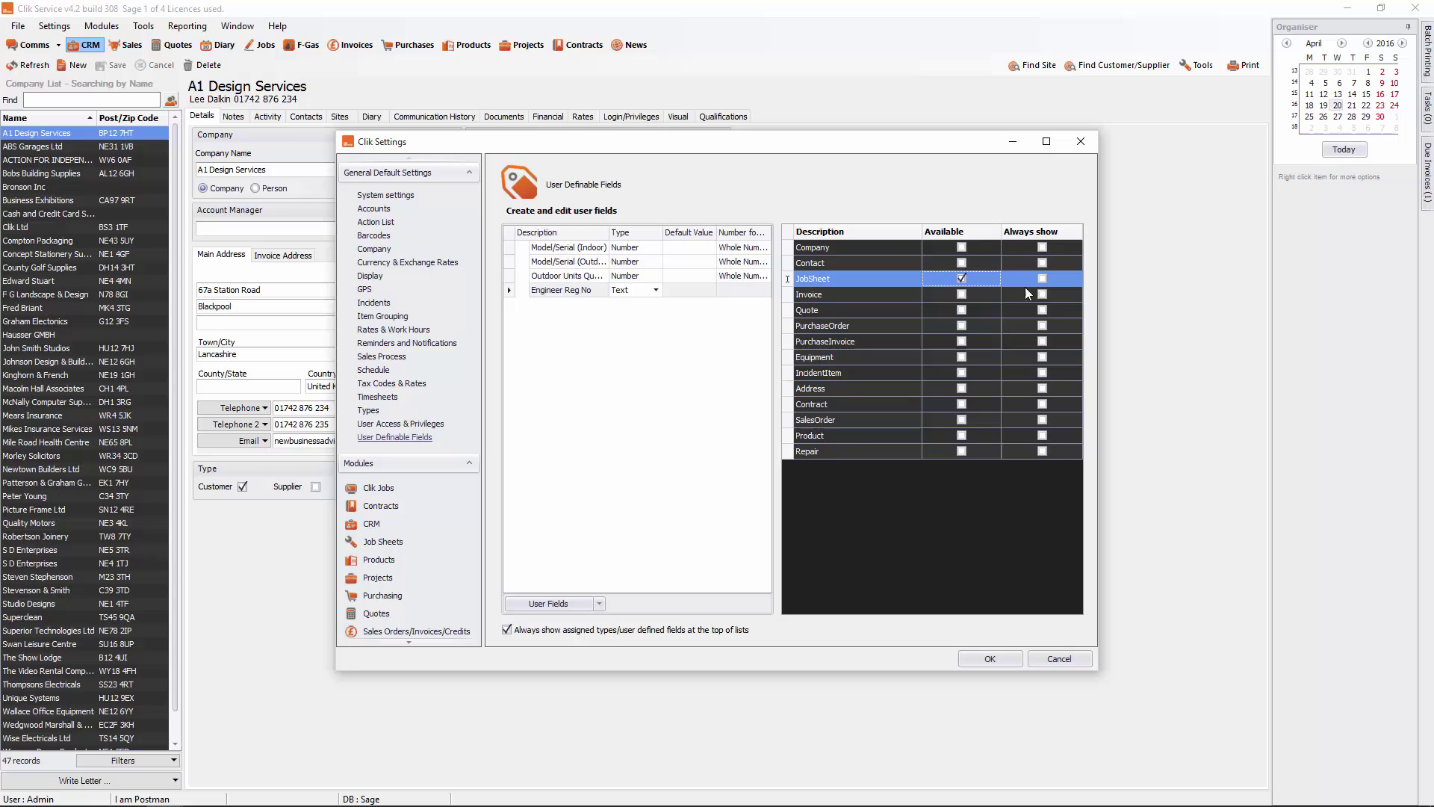
{"action": "left_click", "coordinate": [1042, 278]}
{"action": "left_click", "coordinate": [726, 372]}
Step: Select the Ref Type category (Chiller, Split, VRF) and tick JobSheet Available and Always show
{"action": "left_click", "coordinate": [368, 412]}
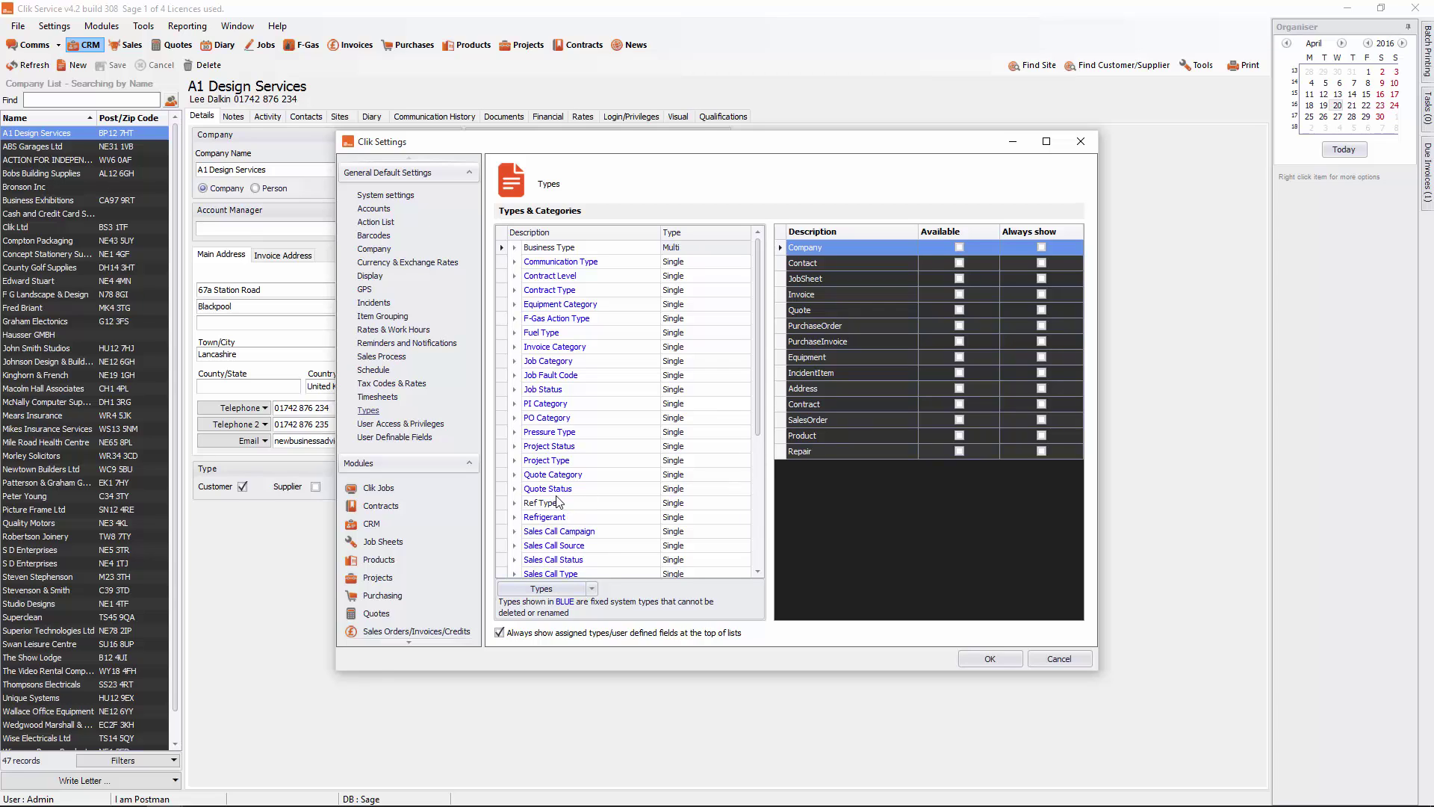
{"action": "left_click", "coordinate": [591, 589]}
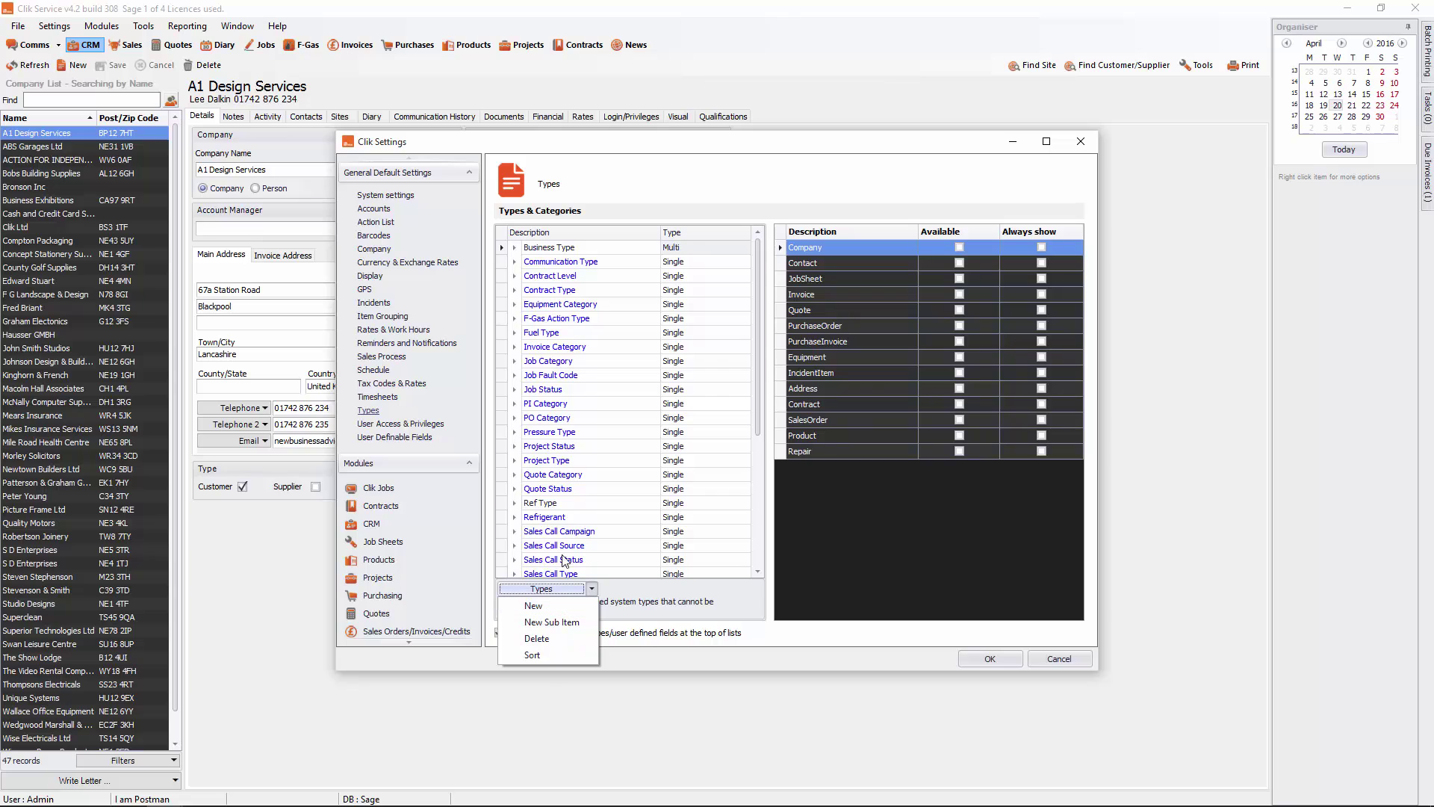
{"action": "left_click", "coordinate": [563, 510]}
{"action": "left_click", "coordinate": [564, 510]}
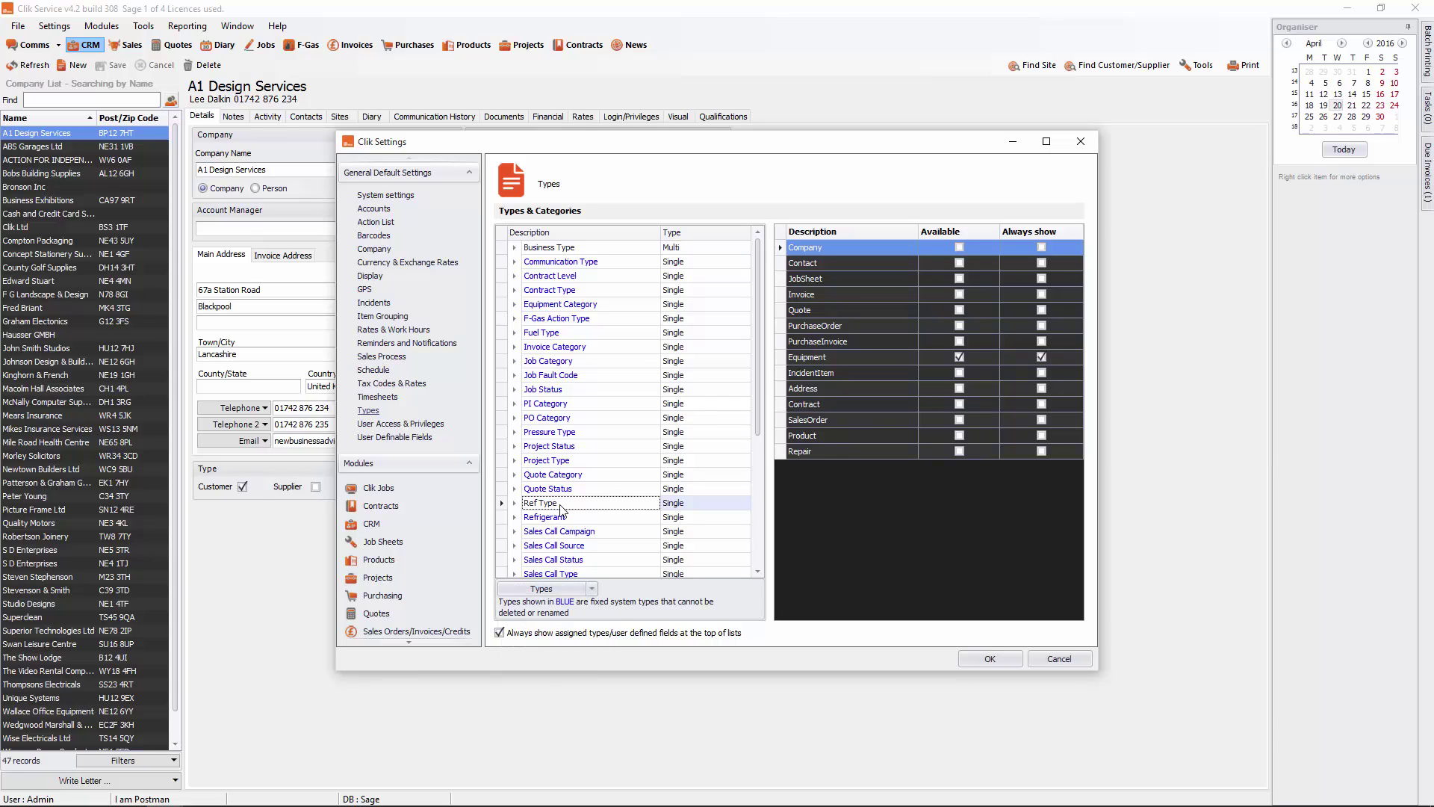
{"action": "left_click", "coordinate": [515, 504]}
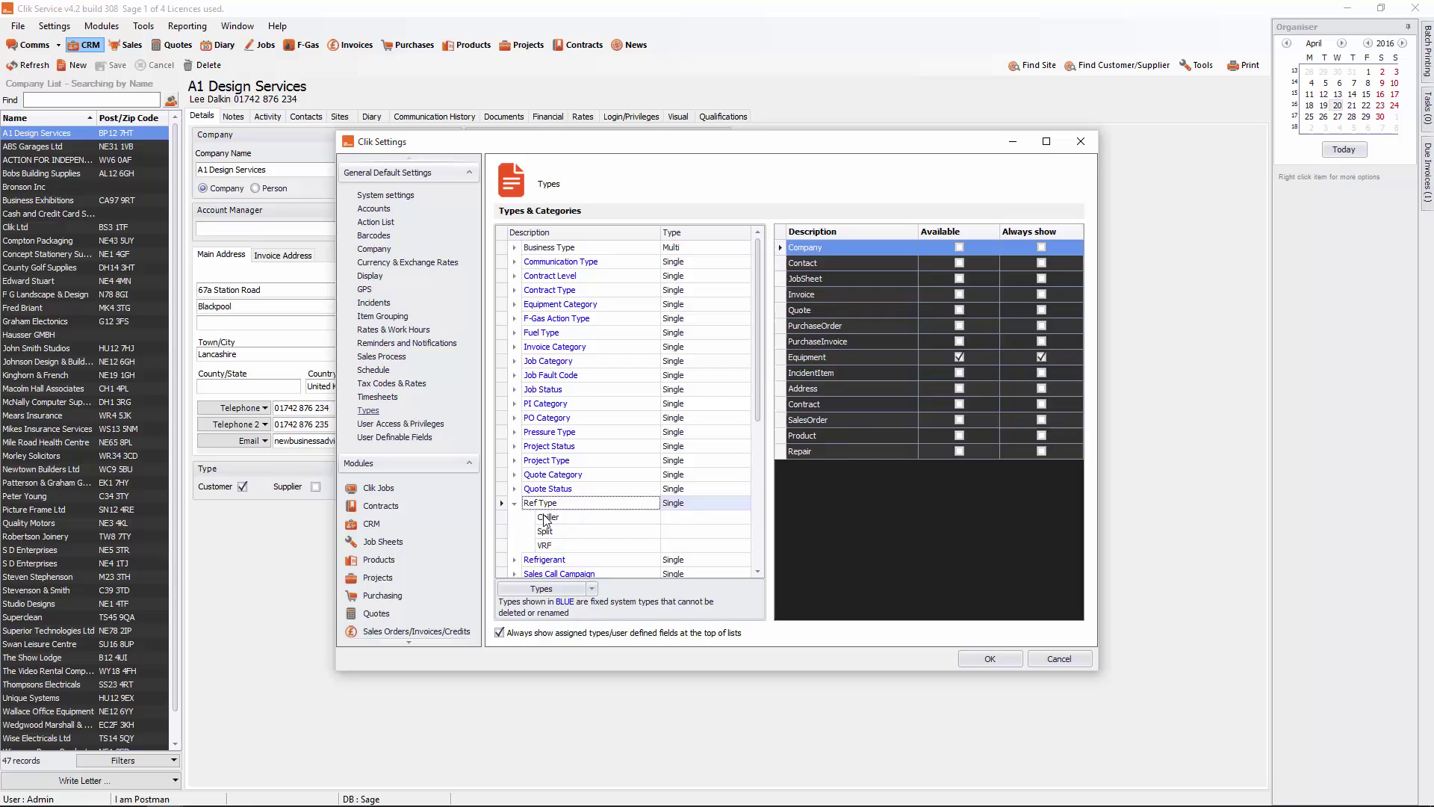
{"action": "left_click", "coordinate": [548, 518]}
{"action": "left_click", "coordinate": [561, 546]}
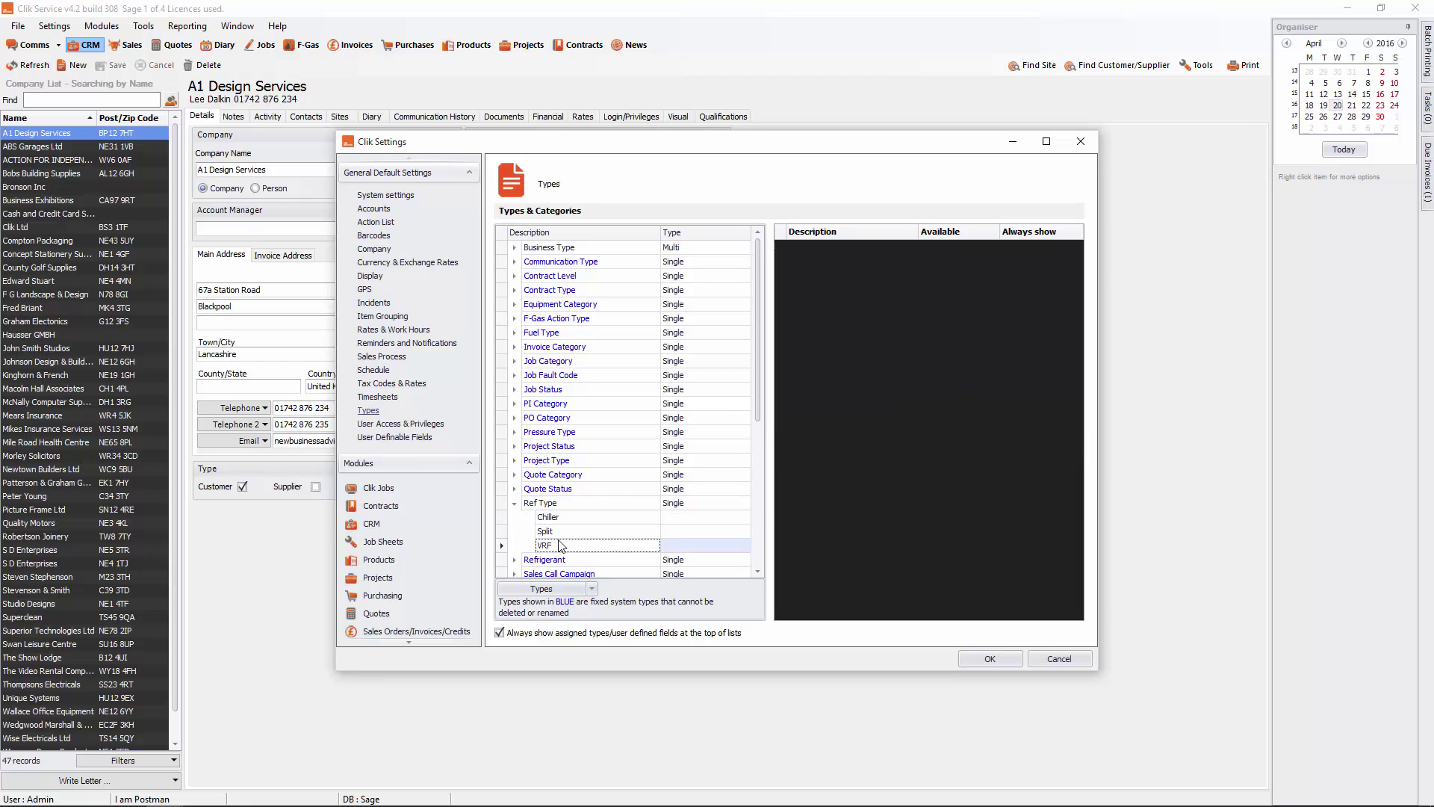
{"action": "left_click", "coordinate": [576, 504]}
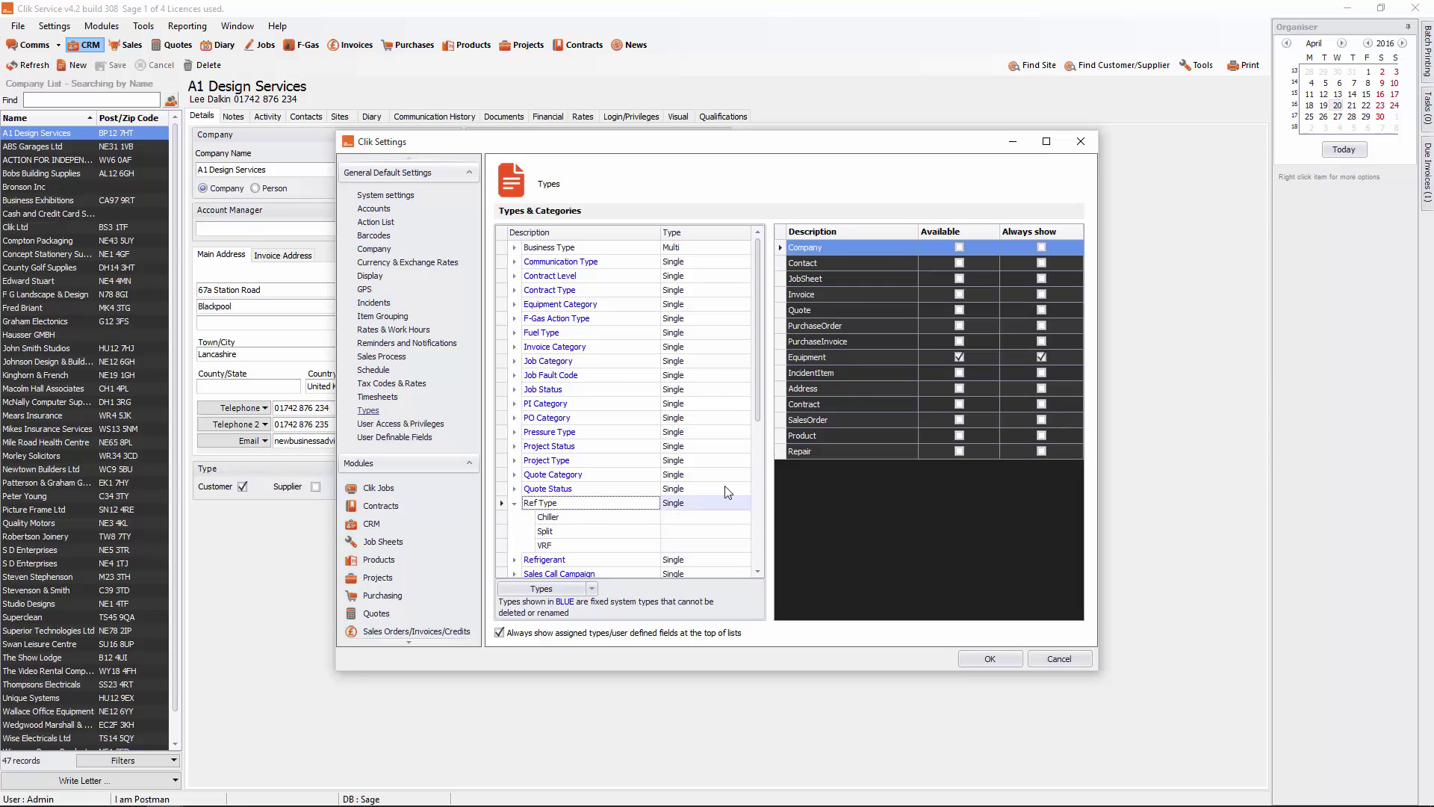
{"action": "left_click", "coordinate": [960, 280]}
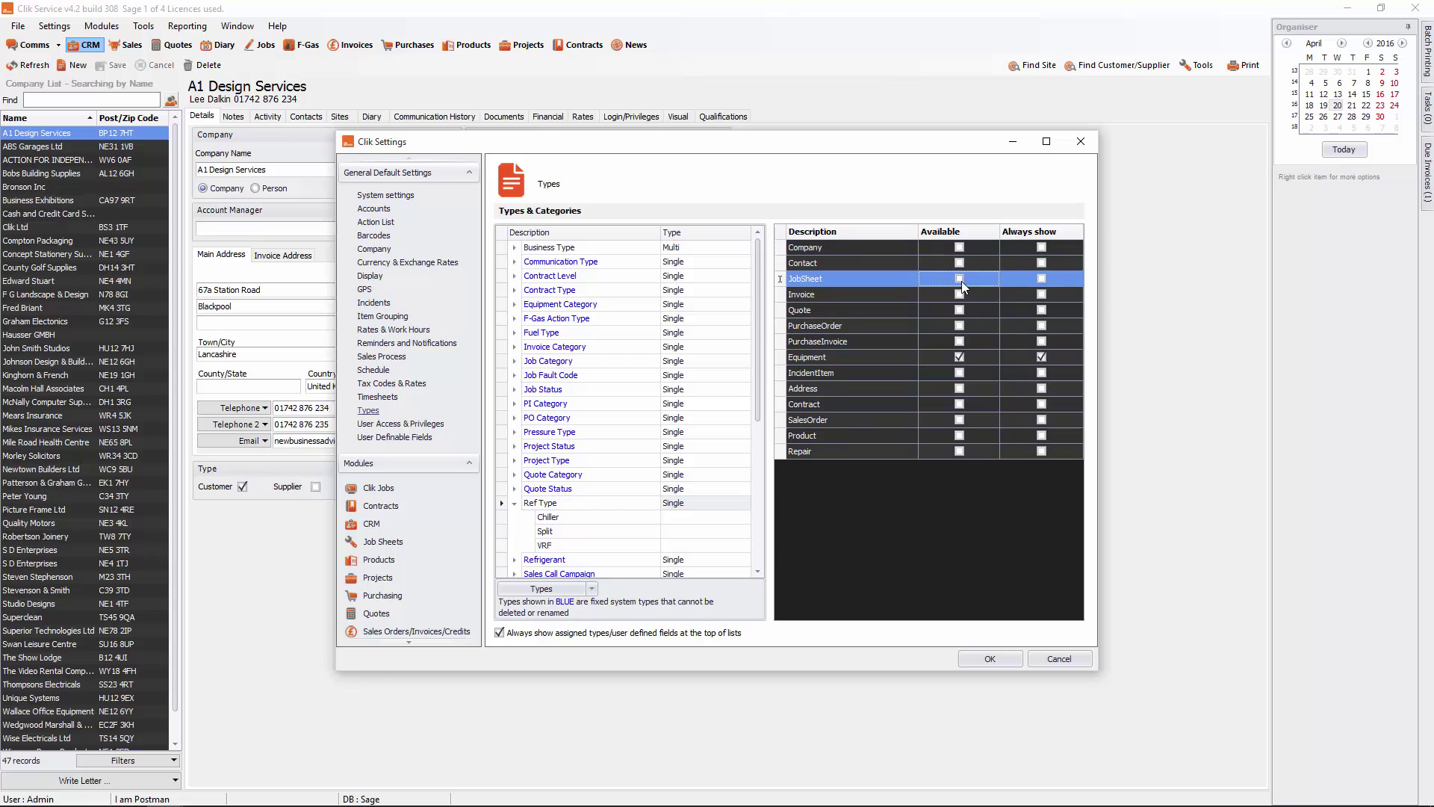
{"action": "left_click", "coordinate": [1042, 275]}
Step: Save the Clik Settings changes with OK, then open the Tools menu
{"action": "left_click", "coordinate": [983, 658]}
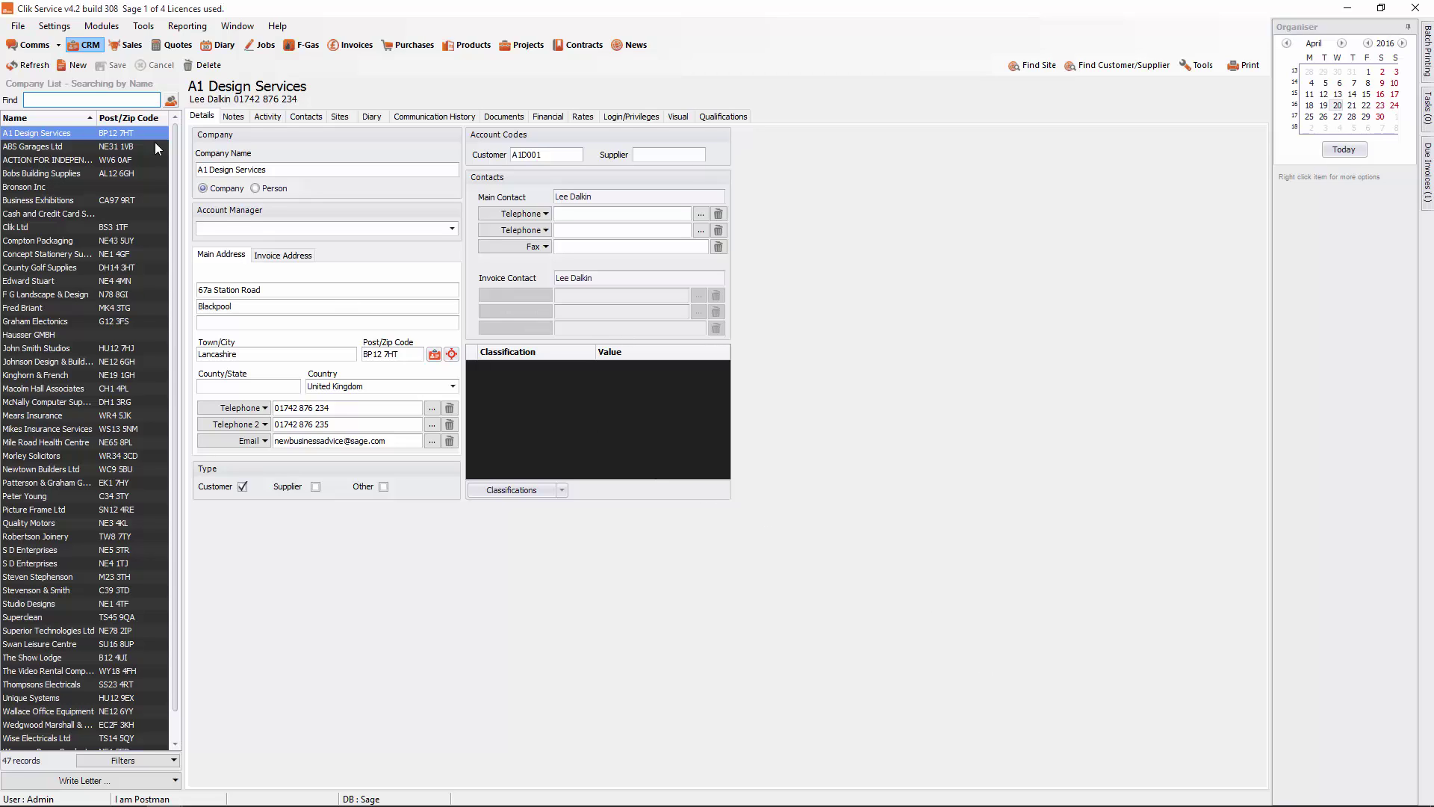
{"action": "left_click", "coordinate": [143, 26]}
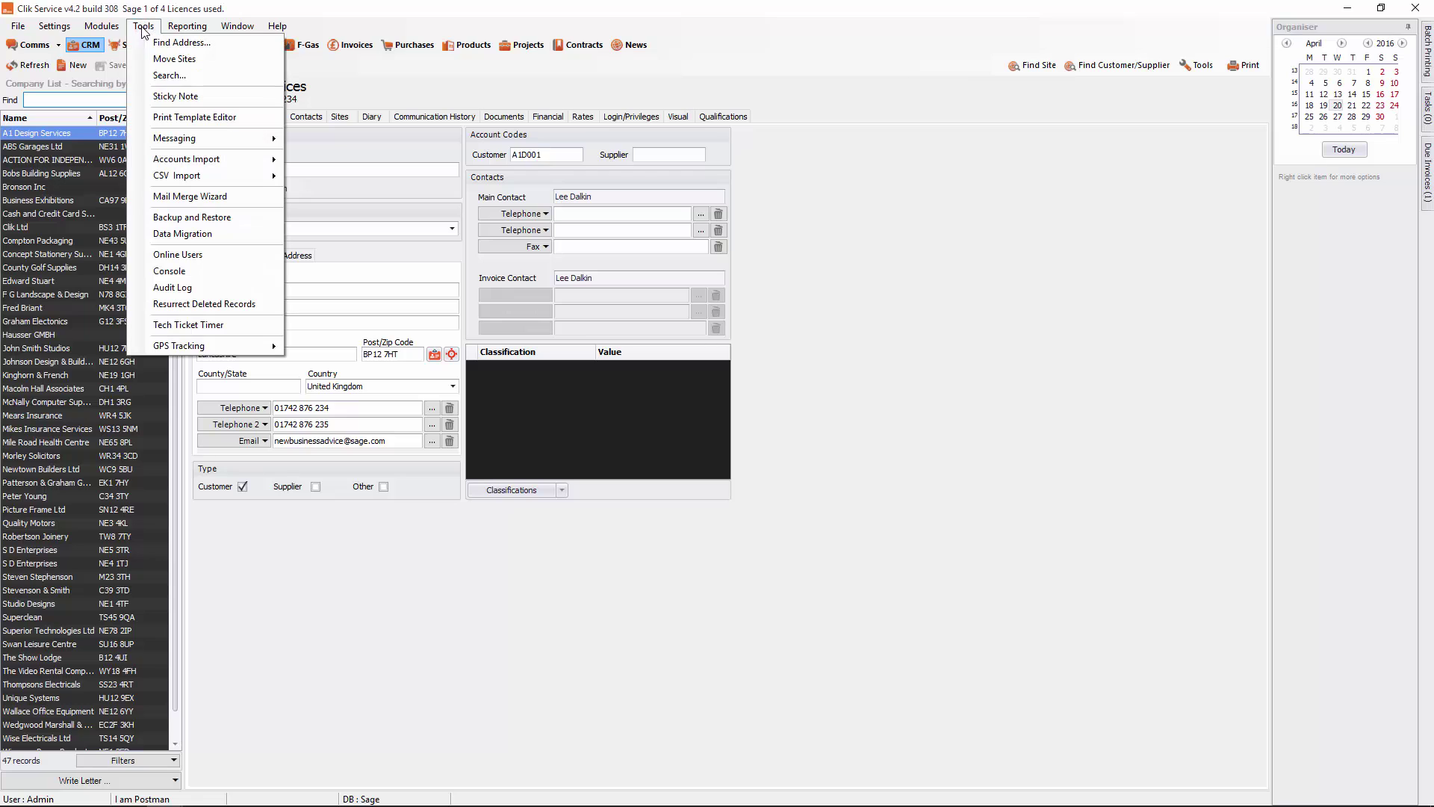
Step: Launch the Print Template Editor and open Clik Template.clk4
{"action": "left_click", "coordinate": [187, 118]}
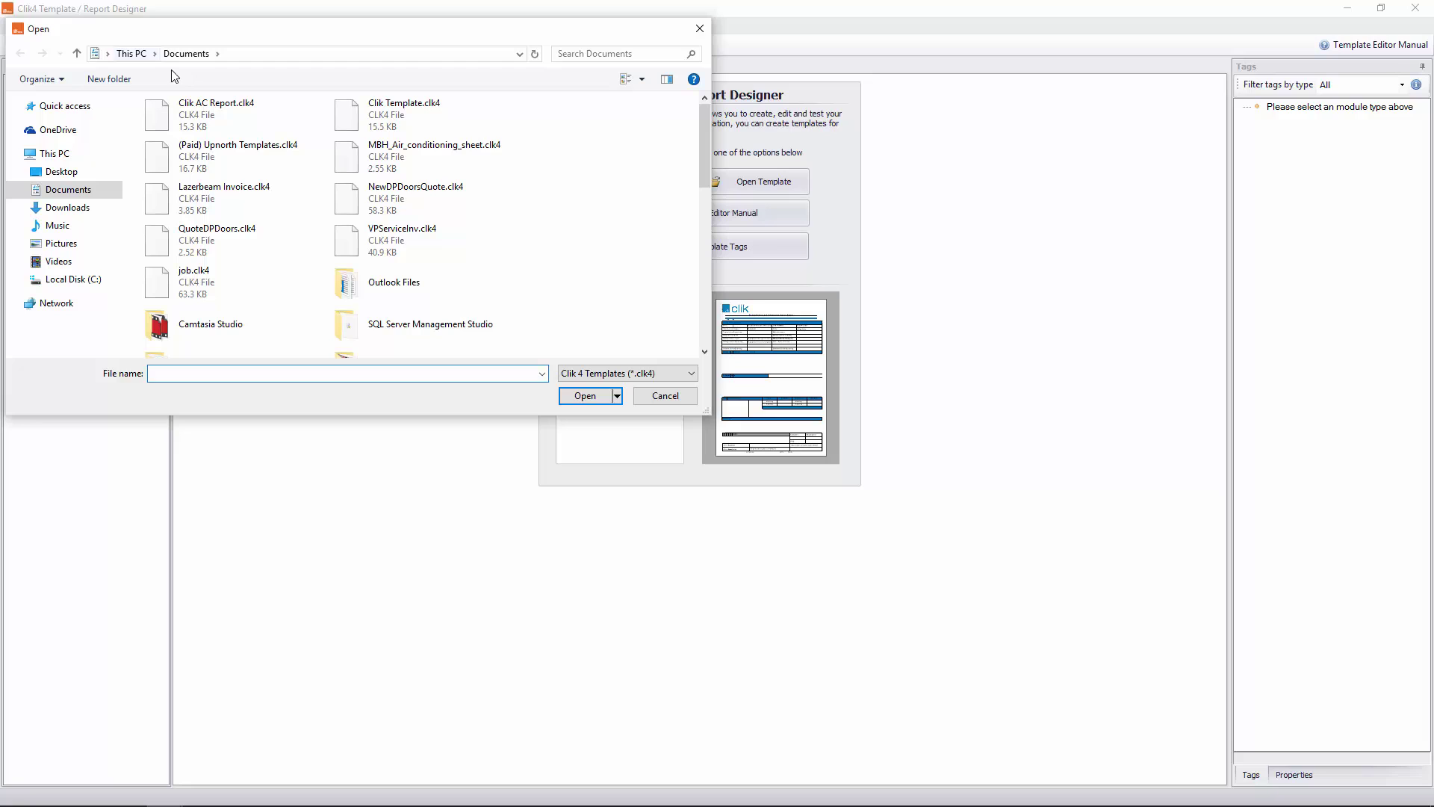
{"action": "left_click", "coordinate": [403, 115]}
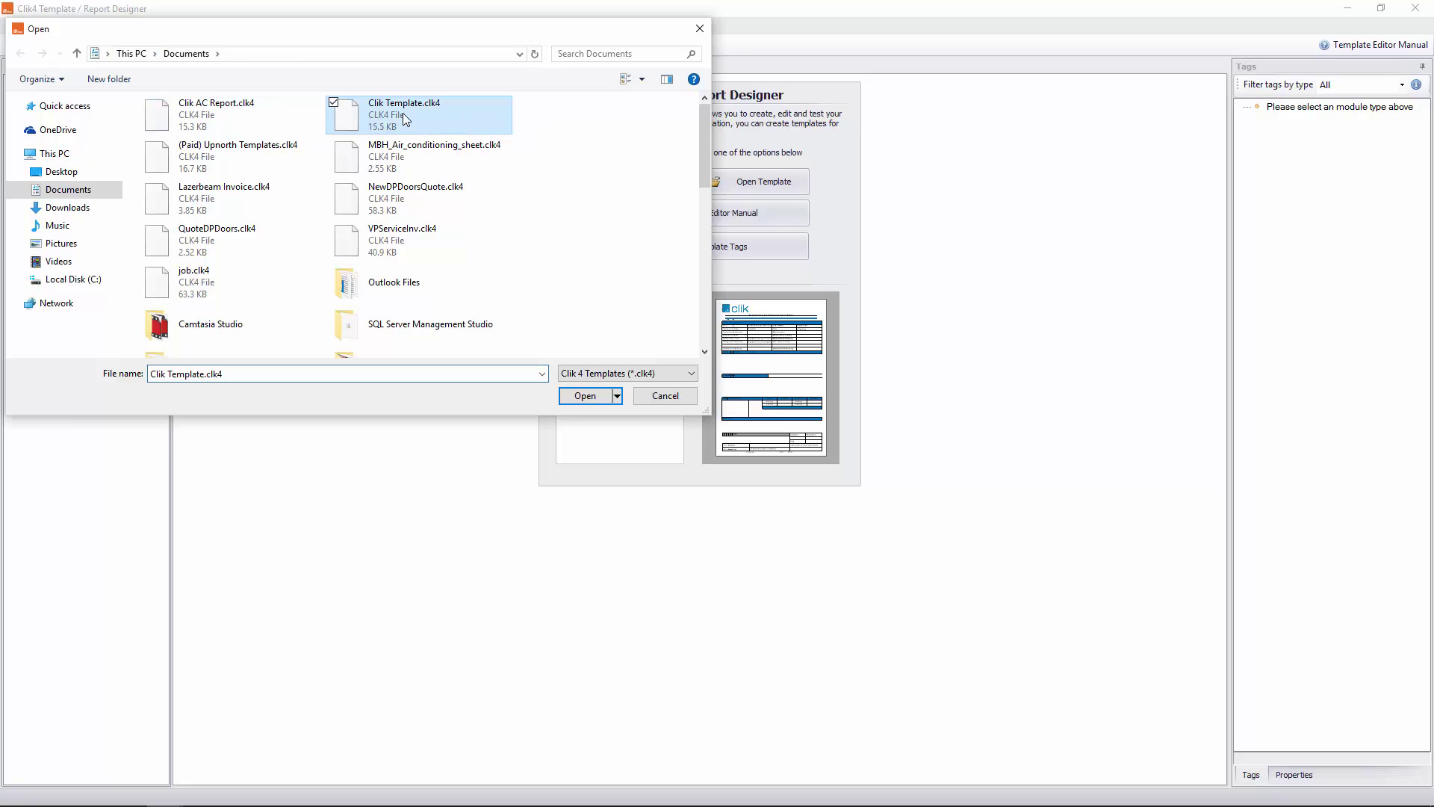
{"action": "left_click", "coordinate": [585, 396]}
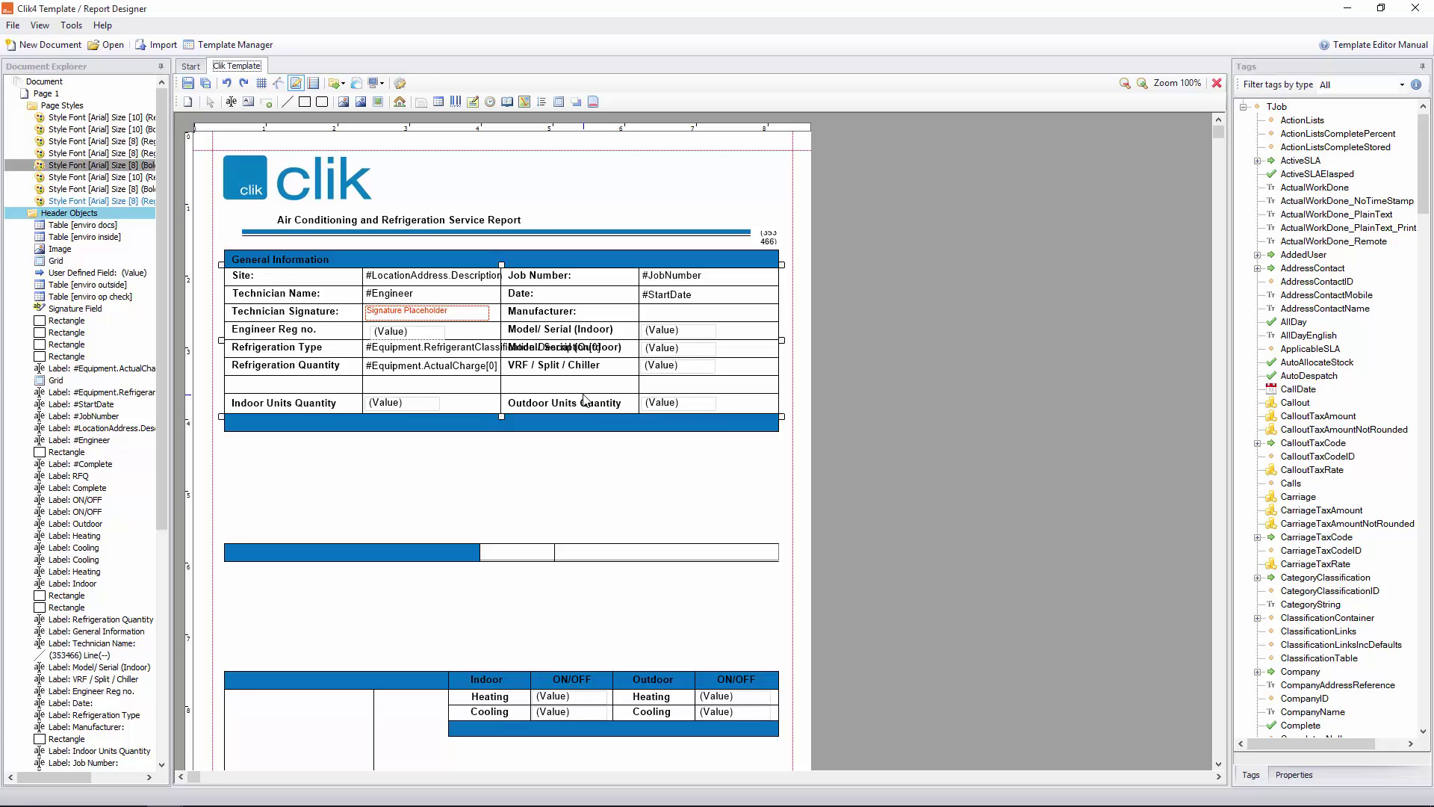
{"action": "left_click", "coordinate": [646, 330]}
{"action": "left_click", "coordinate": [669, 348]}
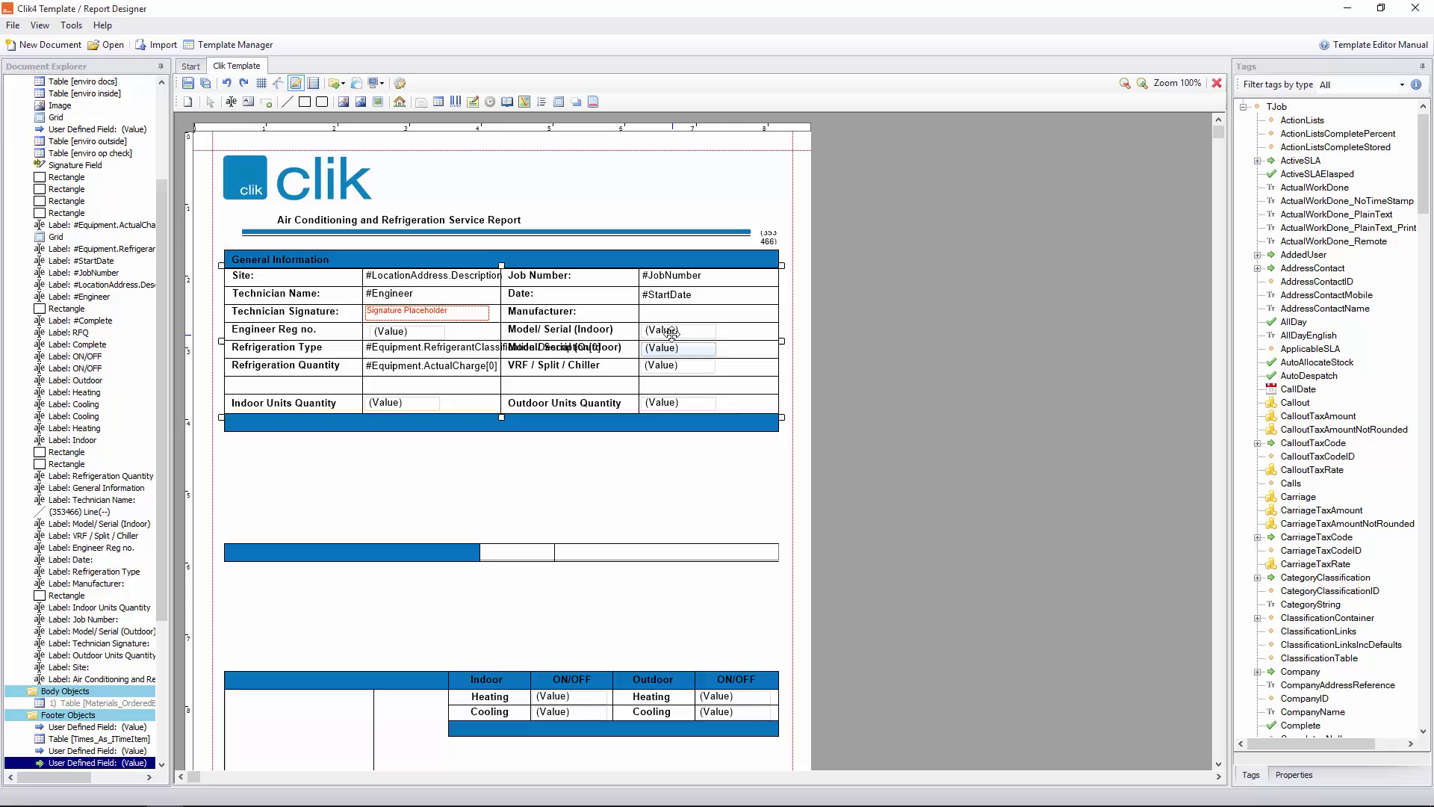
{"action": "left_click", "coordinate": [672, 332]}
{"action": "left_click", "coordinate": [386, 333]}
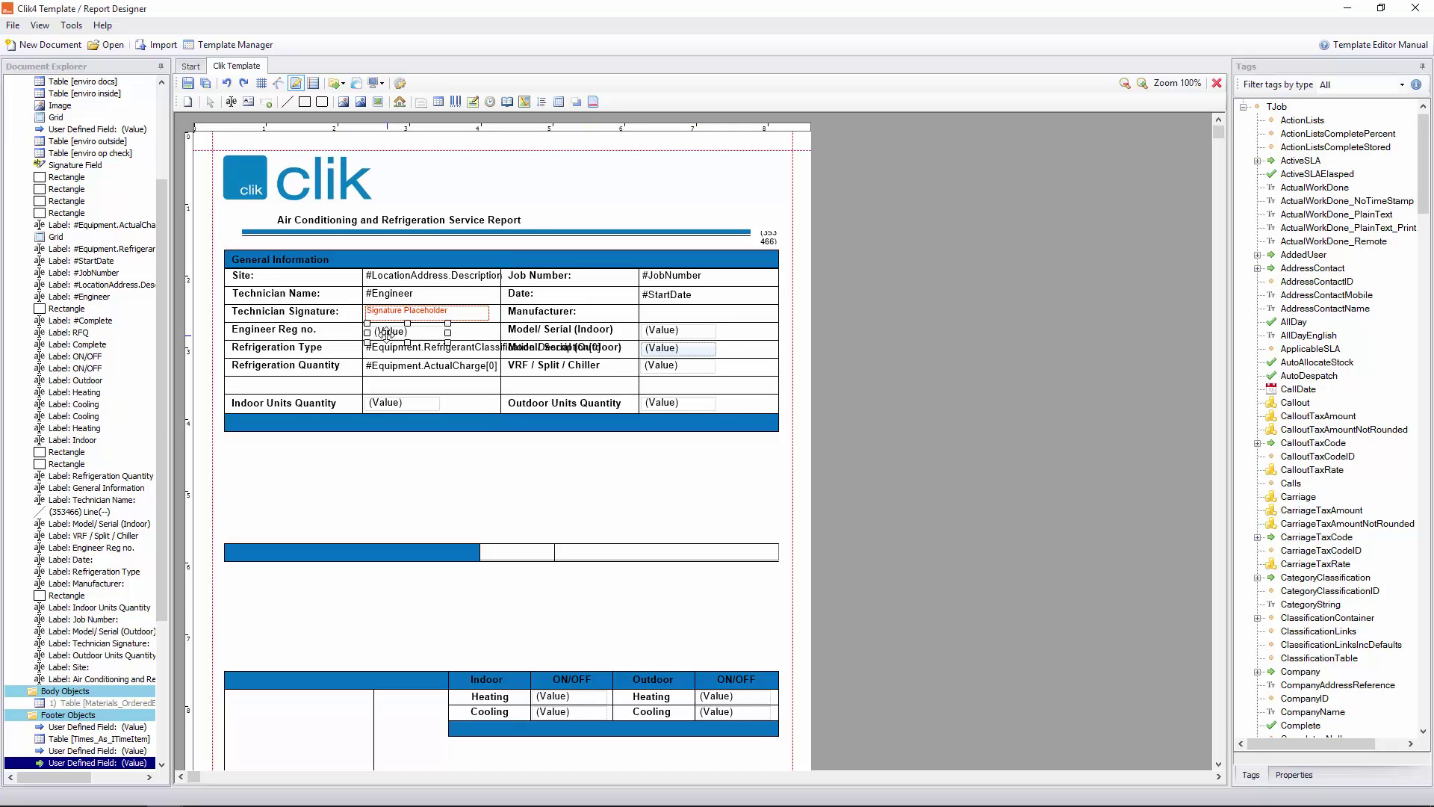
Step: Link the Engineer Reg no. value cell to the Engineer Reg No user field
{"action": "double_click", "coordinate": [386, 333]}
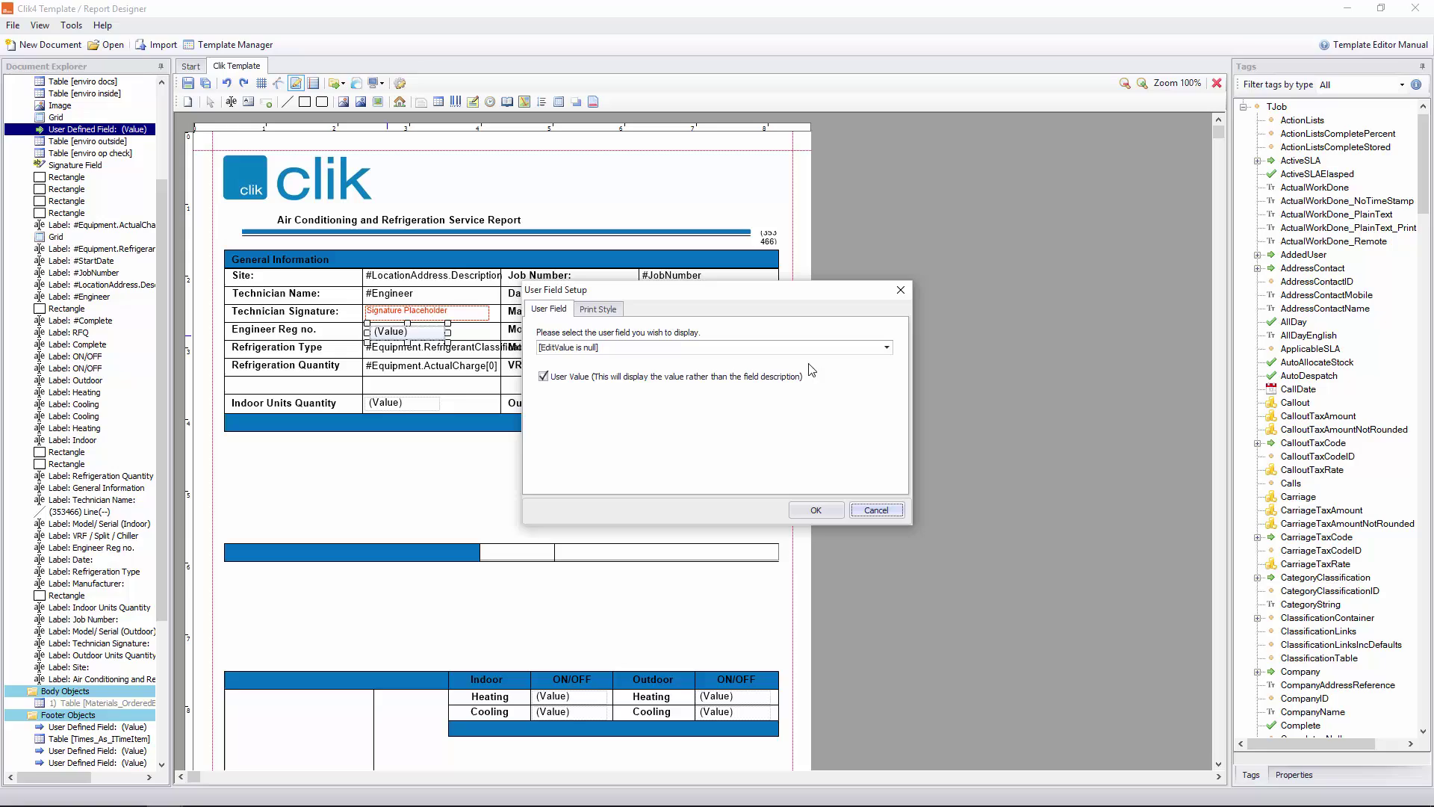
{"action": "left_click", "coordinate": [887, 348]}
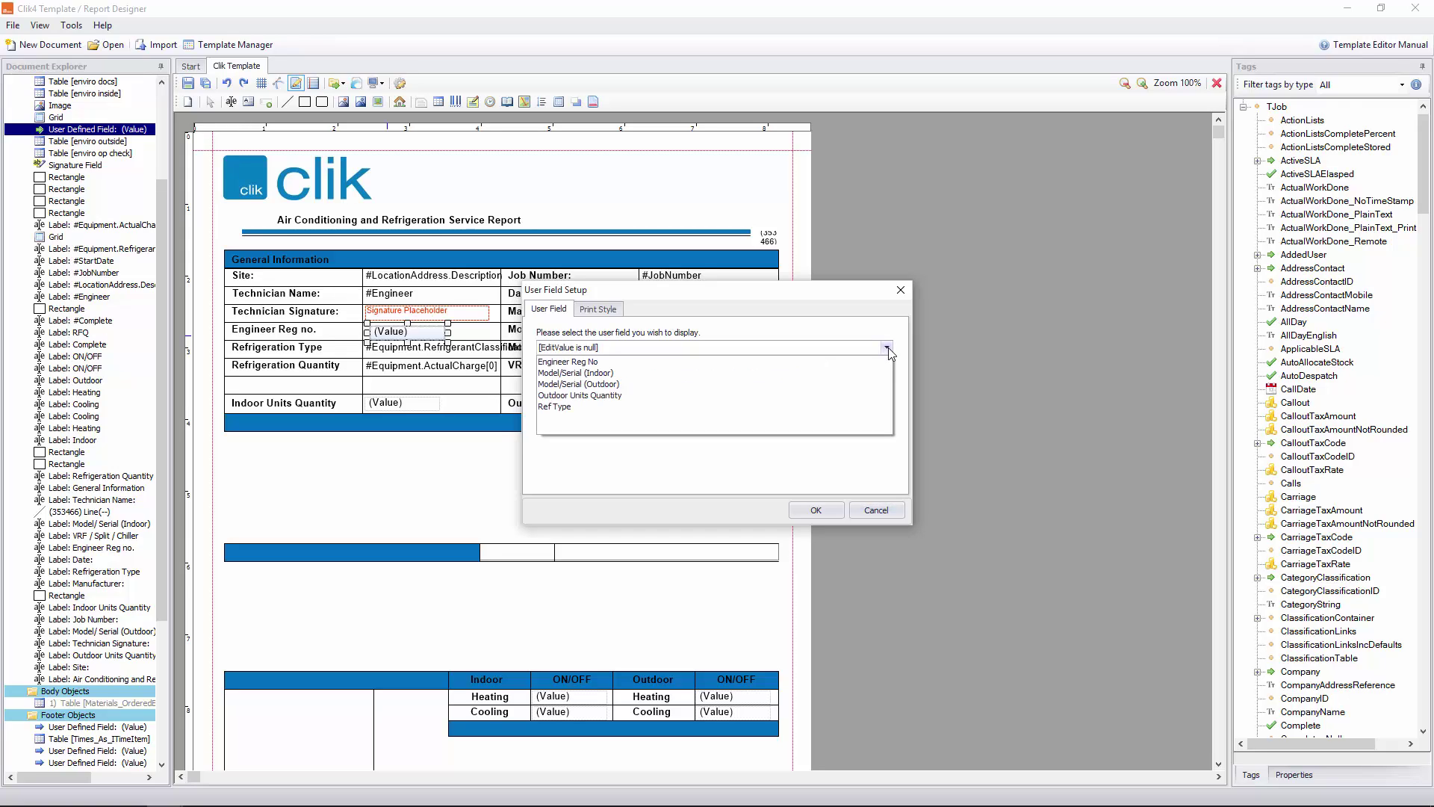
{"action": "left_click", "coordinate": [843, 363]}
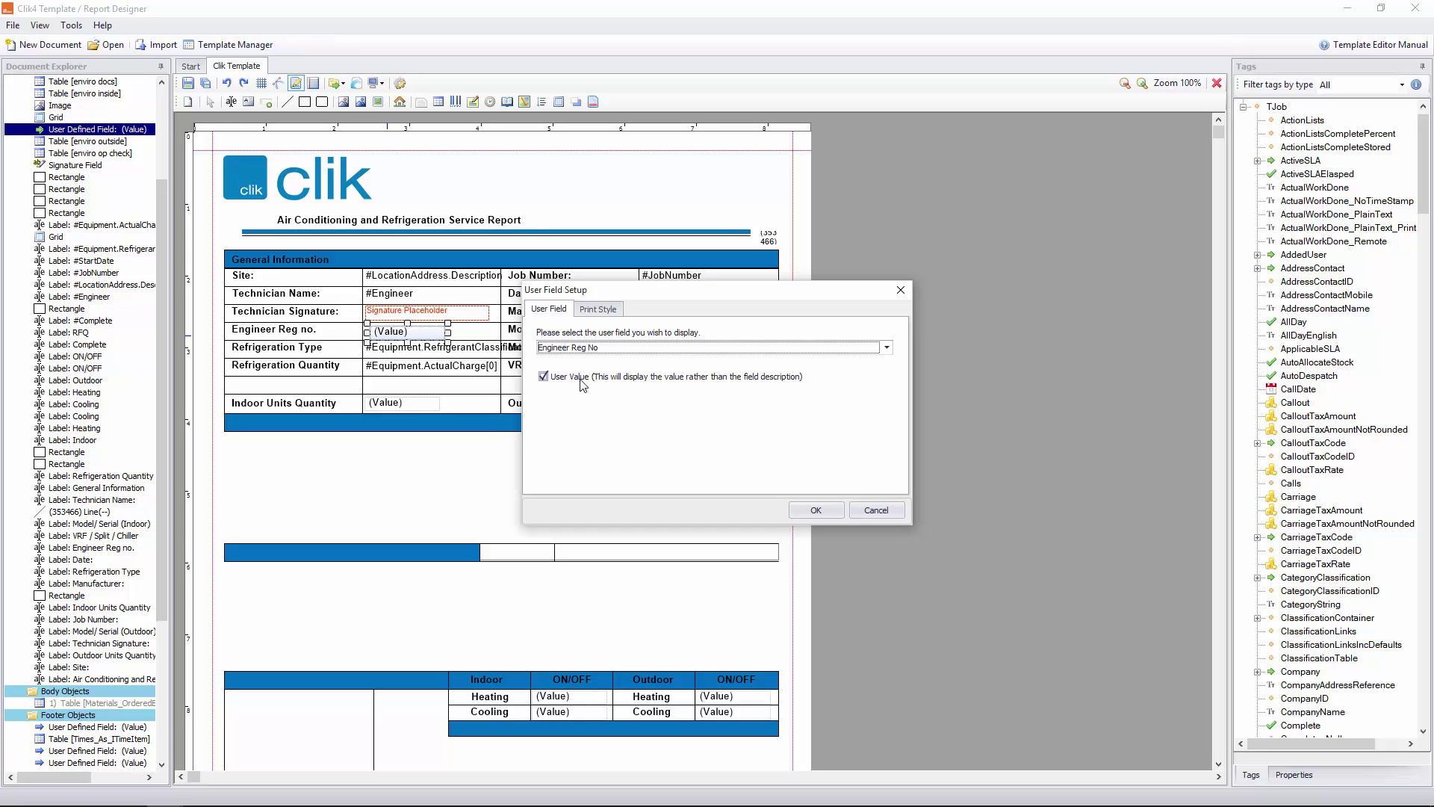
{"action": "left_click", "coordinate": [608, 312]}
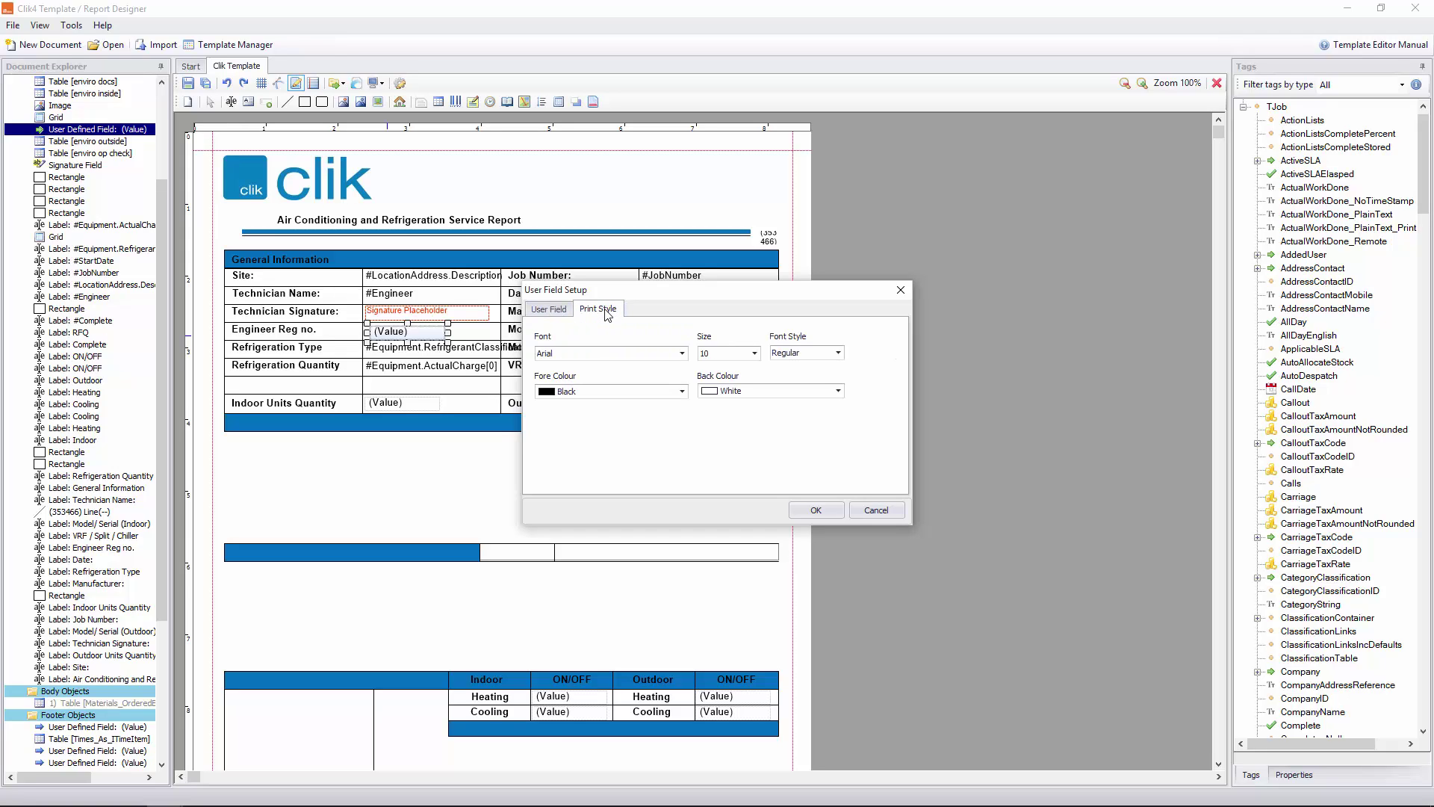
{"action": "left_click", "coordinate": [562, 313]}
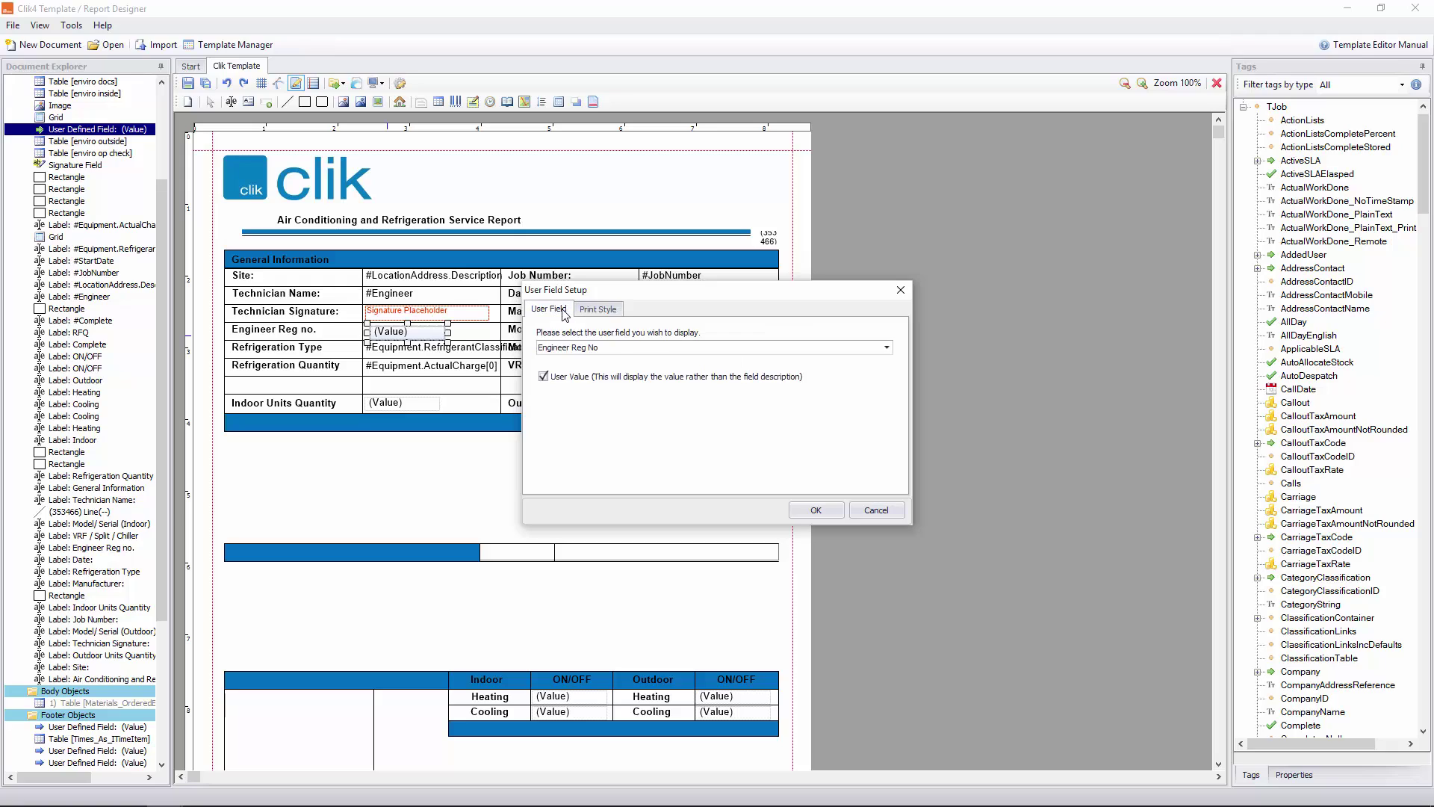
{"action": "left_click", "coordinate": [817, 513]}
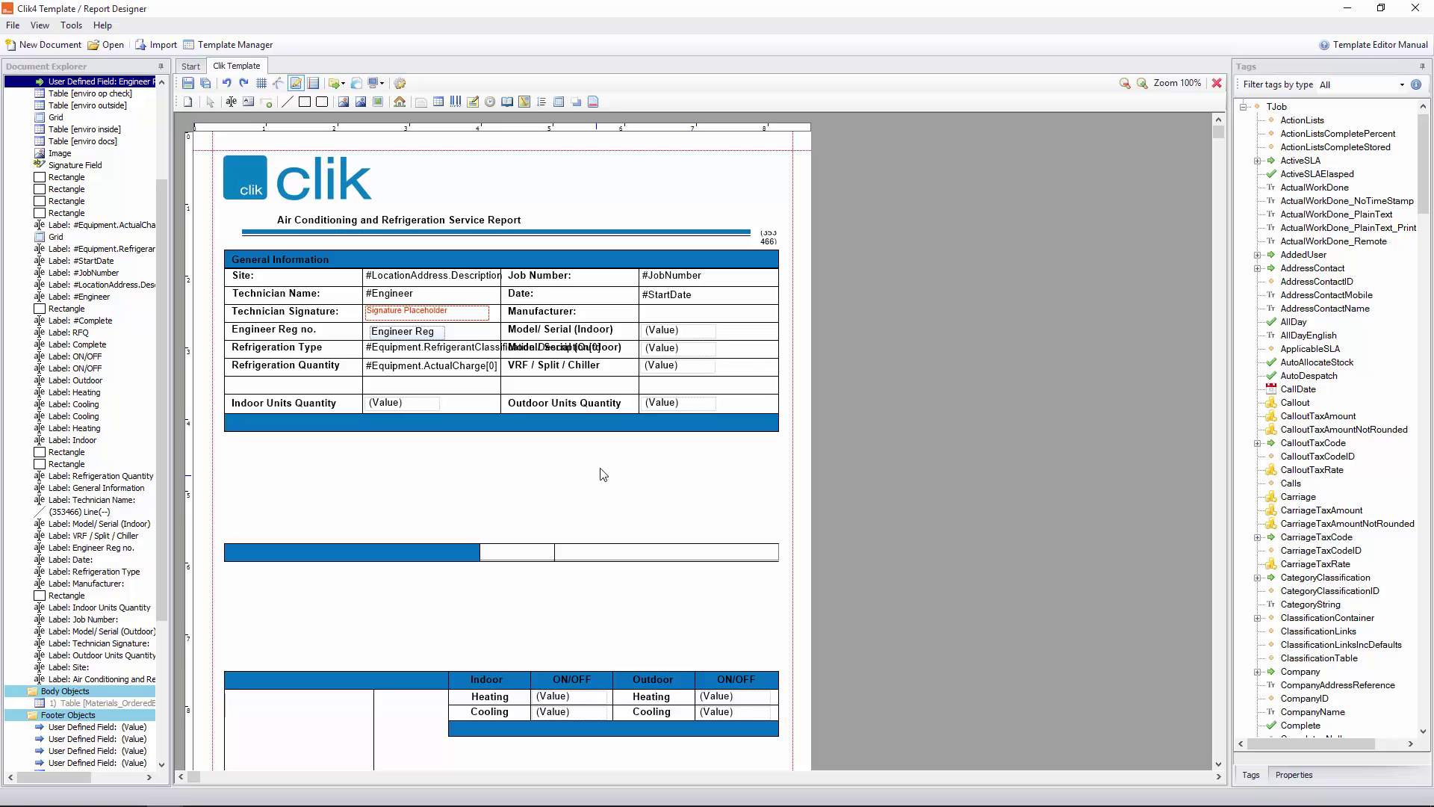
Step: Select the value label beside VRF / Split / Chiller in the General Information table
{"action": "left_click", "coordinate": [669, 366]}
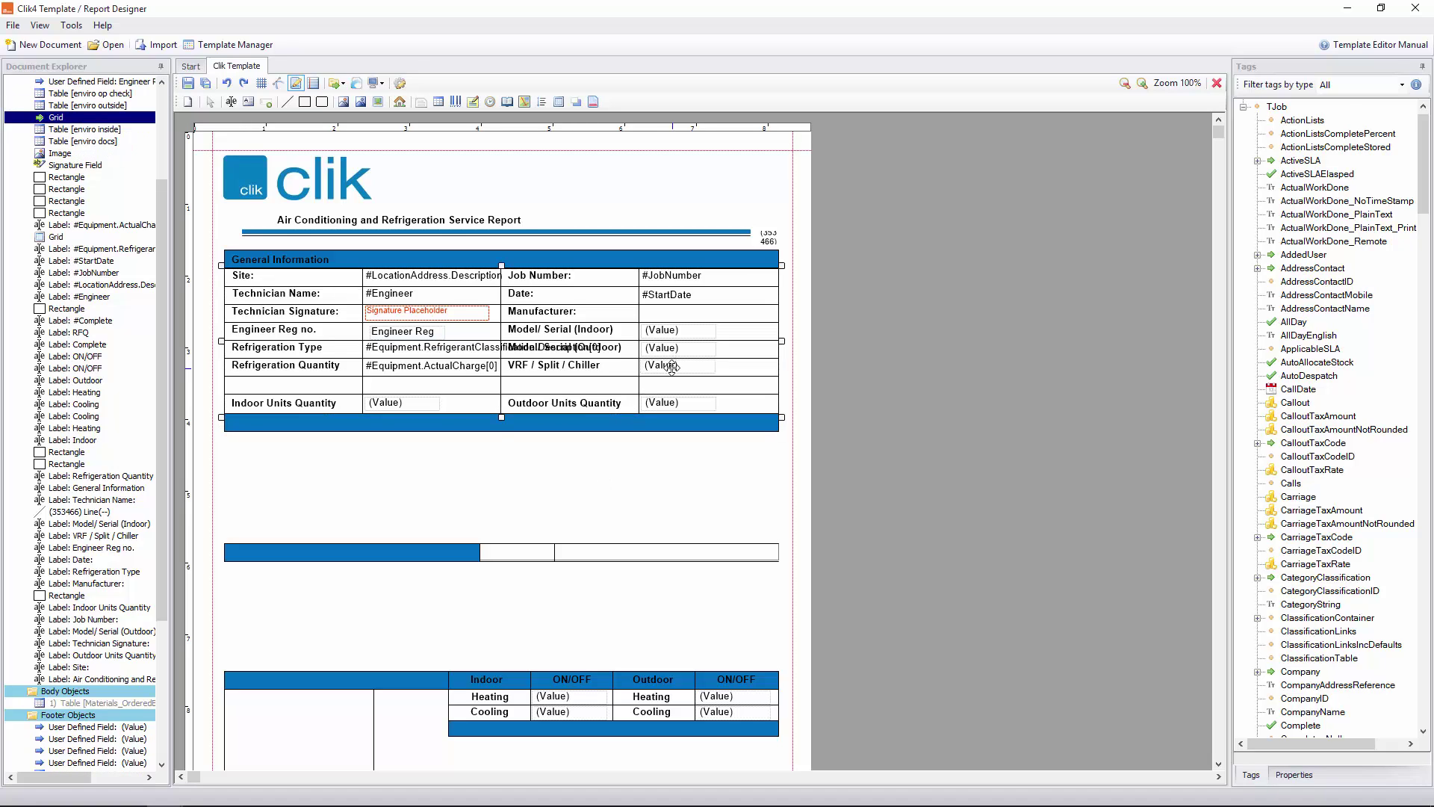
{"action": "left_click", "coordinate": [574, 370]}
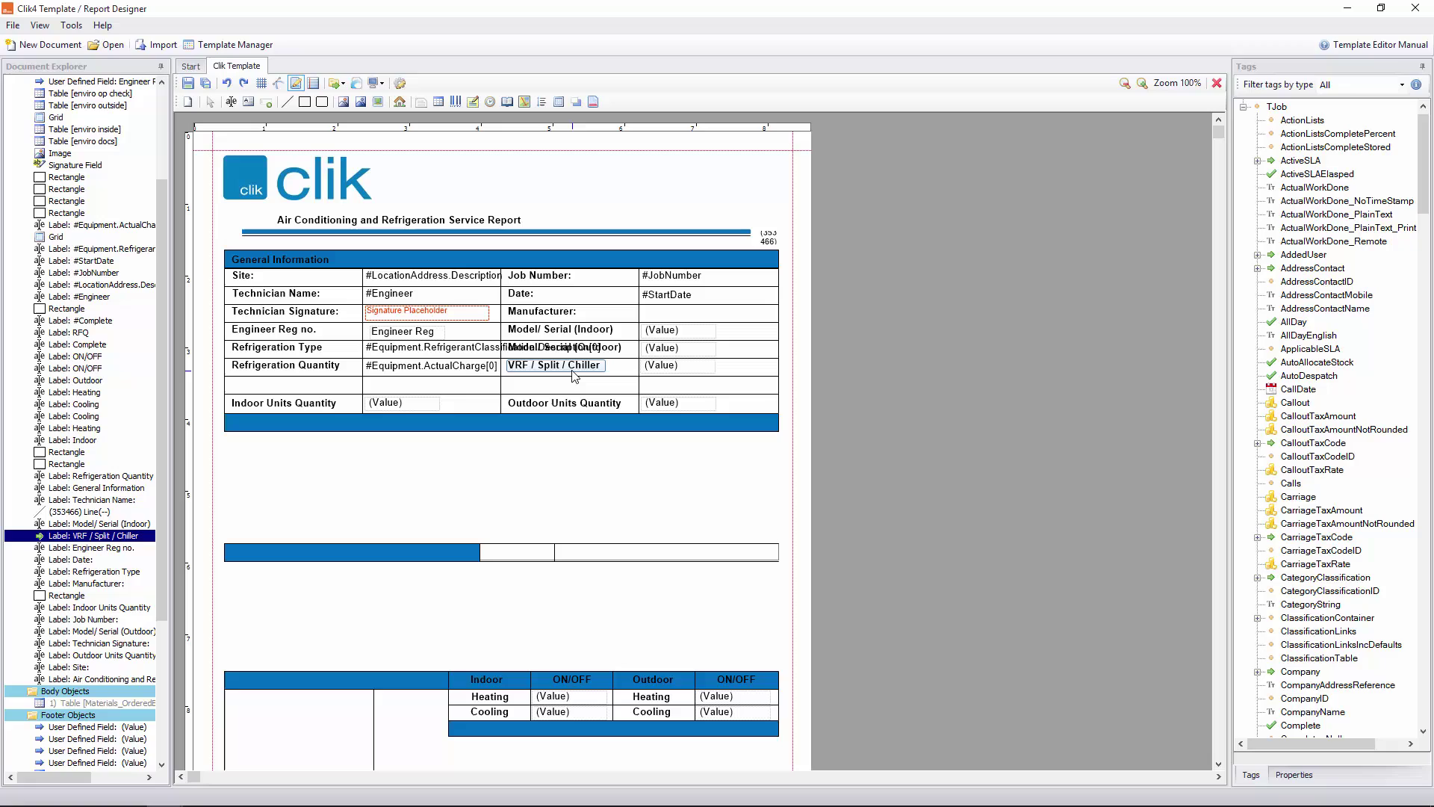
{"action": "left_click", "coordinate": [655, 369]}
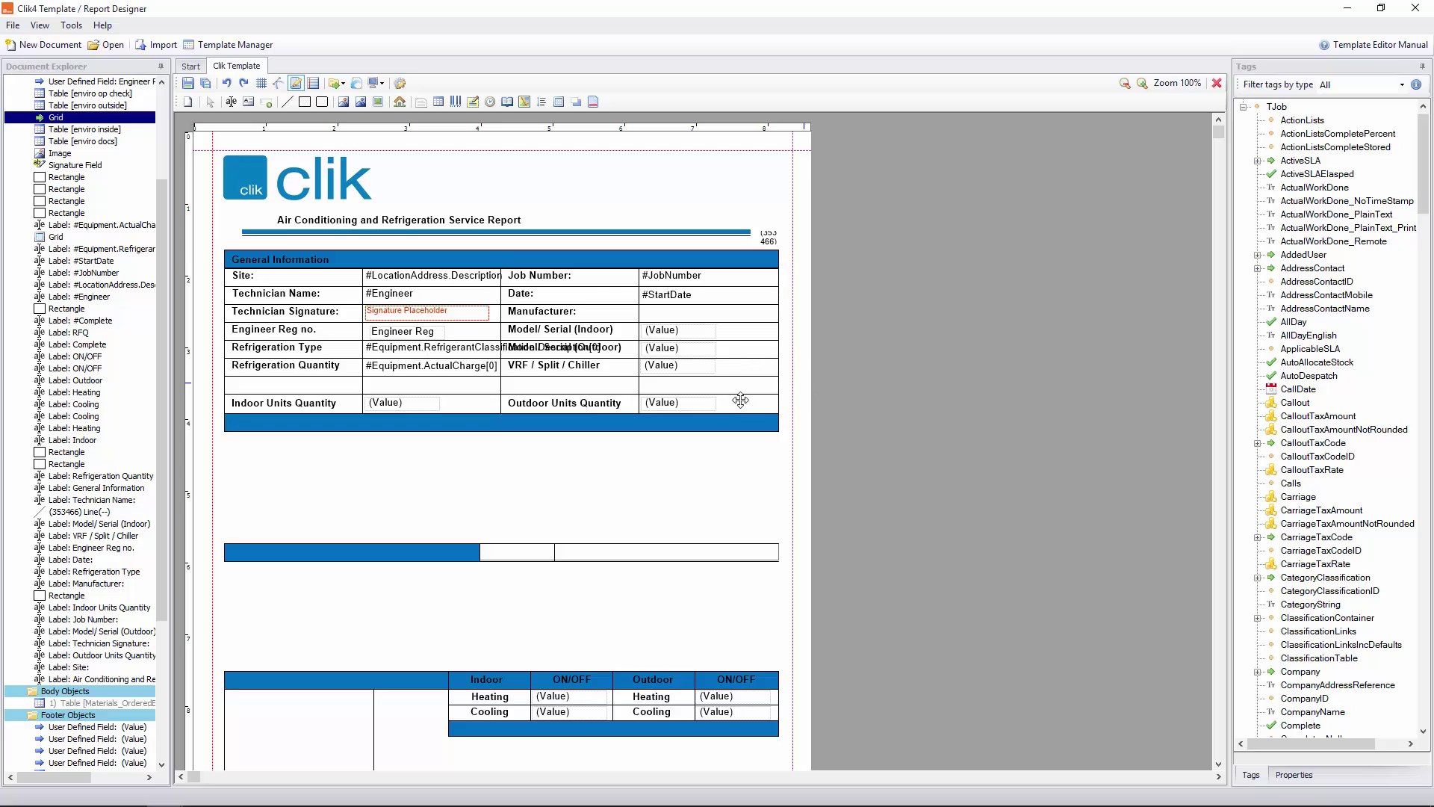
{"action": "left_click", "coordinate": [649, 338]}
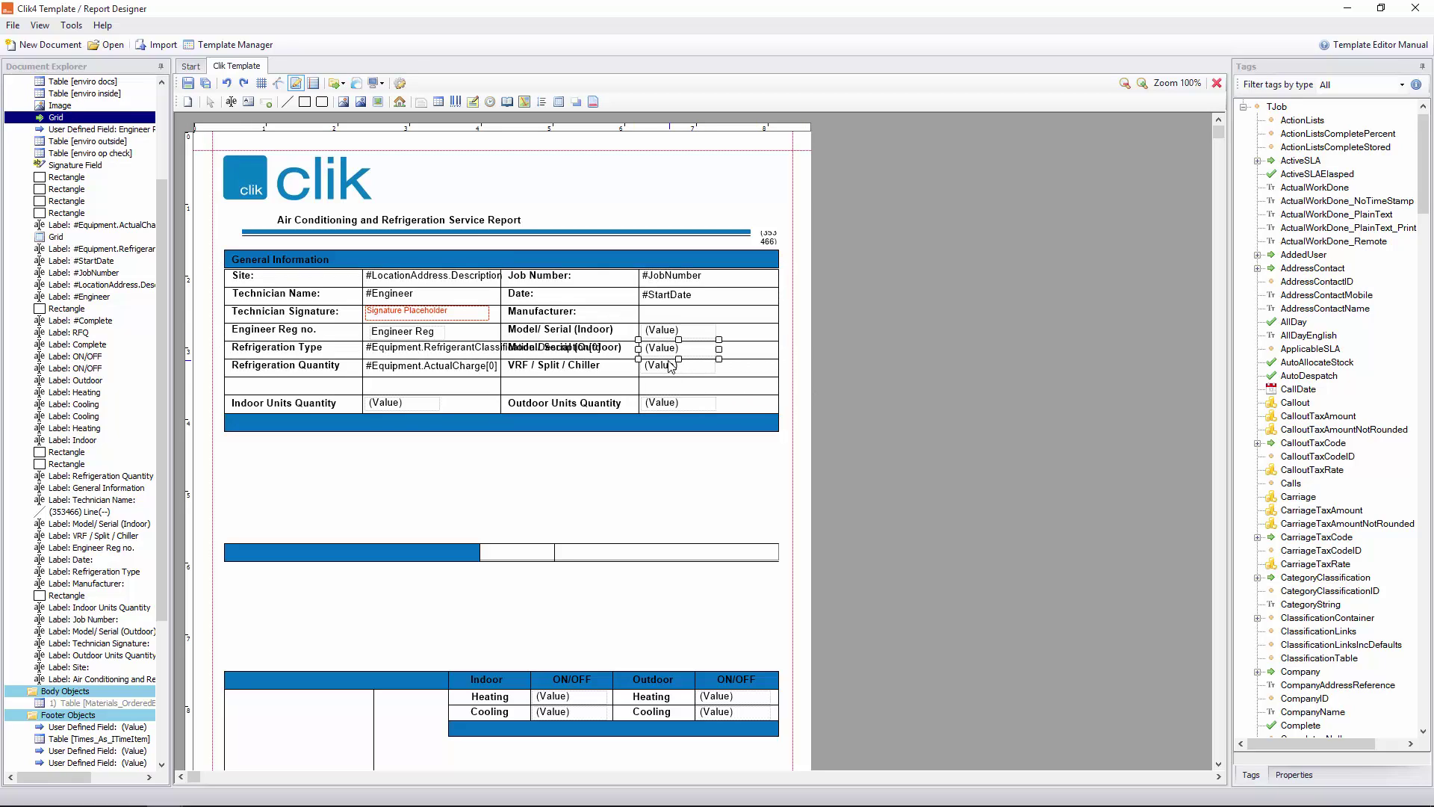
{"action": "left_click", "coordinate": [667, 364]}
Step: Link that value to the Ref Type user field
{"action": "double_click", "coordinate": [667, 364]}
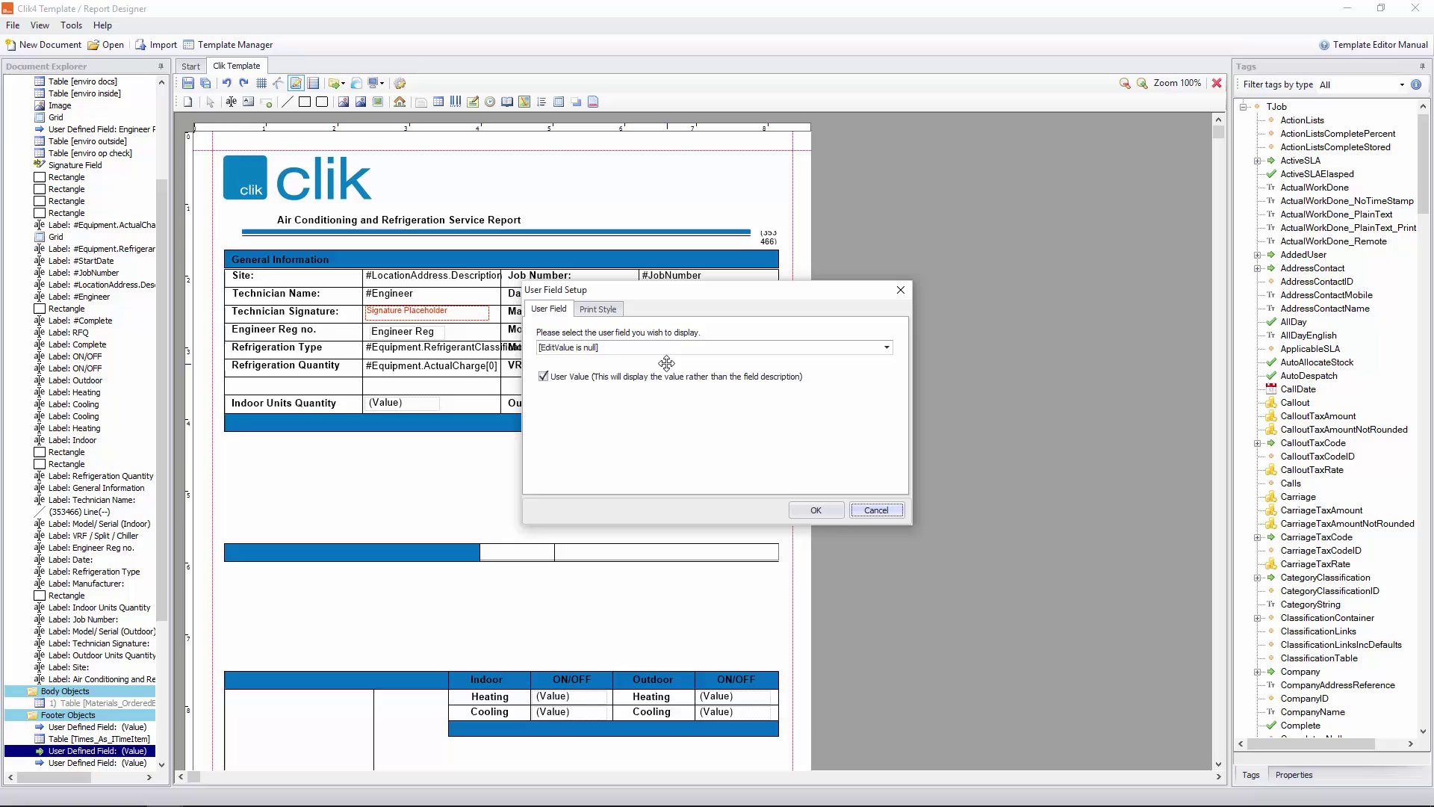
{"action": "left_click", "coordinate": [885, 347]}
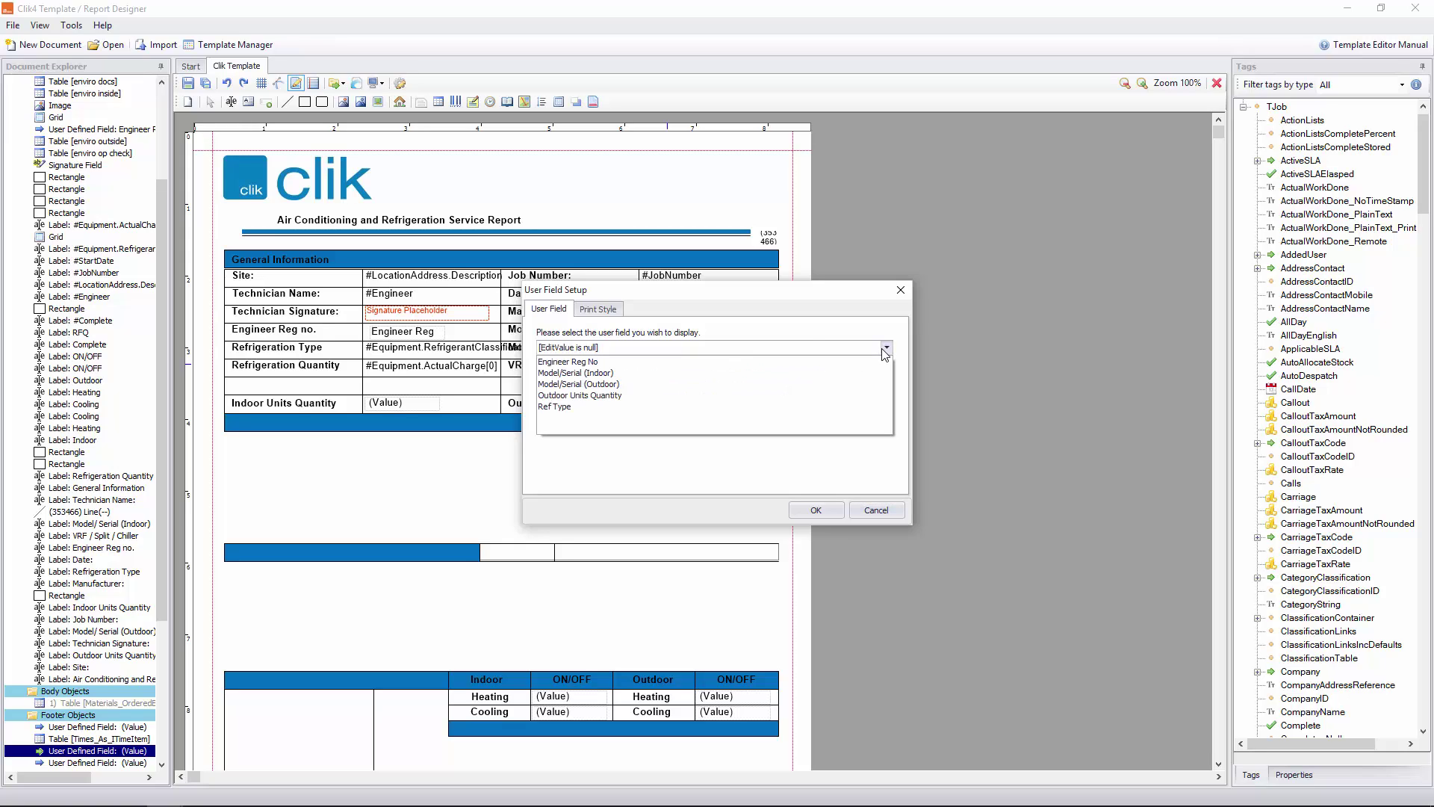
{"action": "left_click", "coordinate": [760, 408]}
{"action": "left_click", "coordinate": [822, 512]}
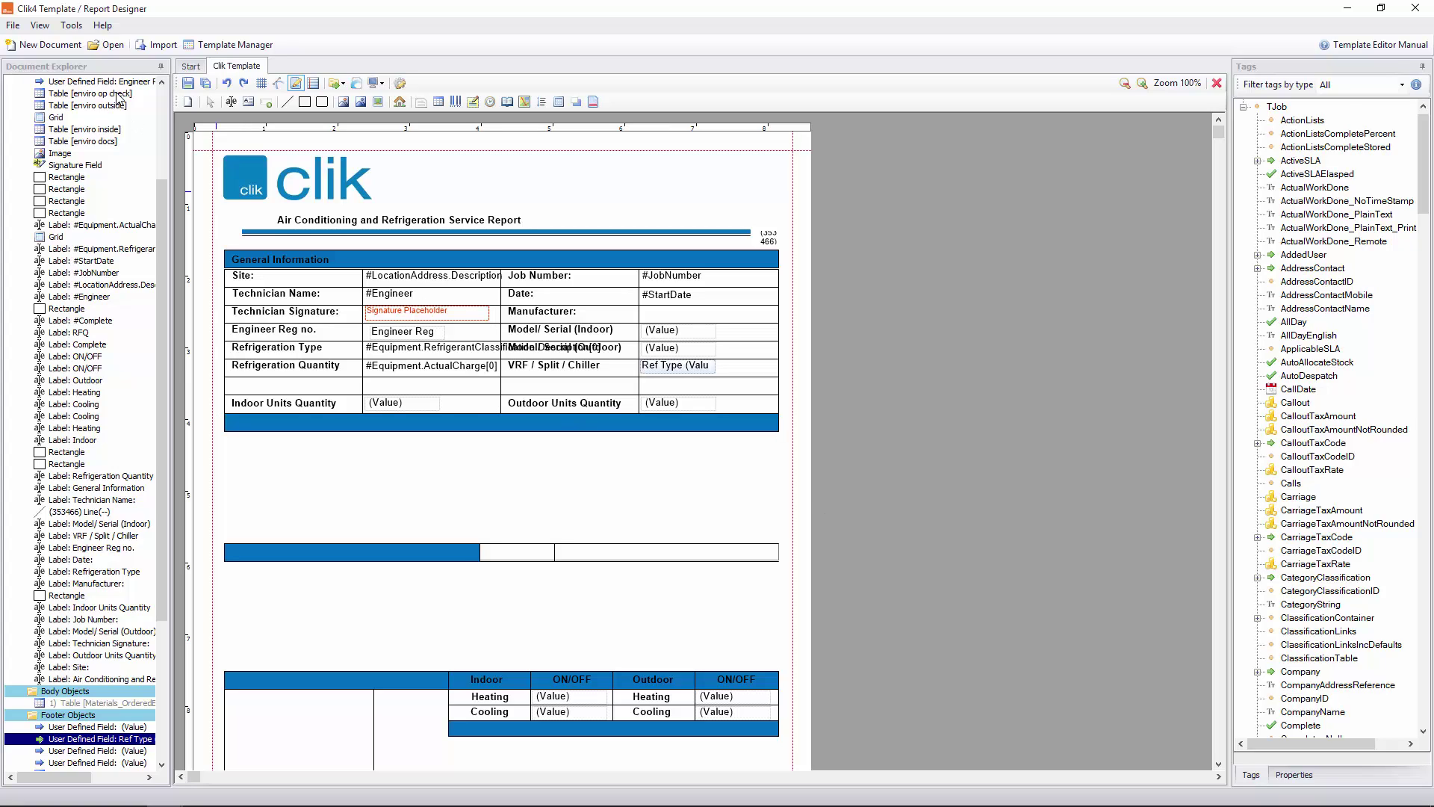
Step: Save the template as Clik Template in the Job category
{"action": "left_click", "coordinate": [188, 84]}
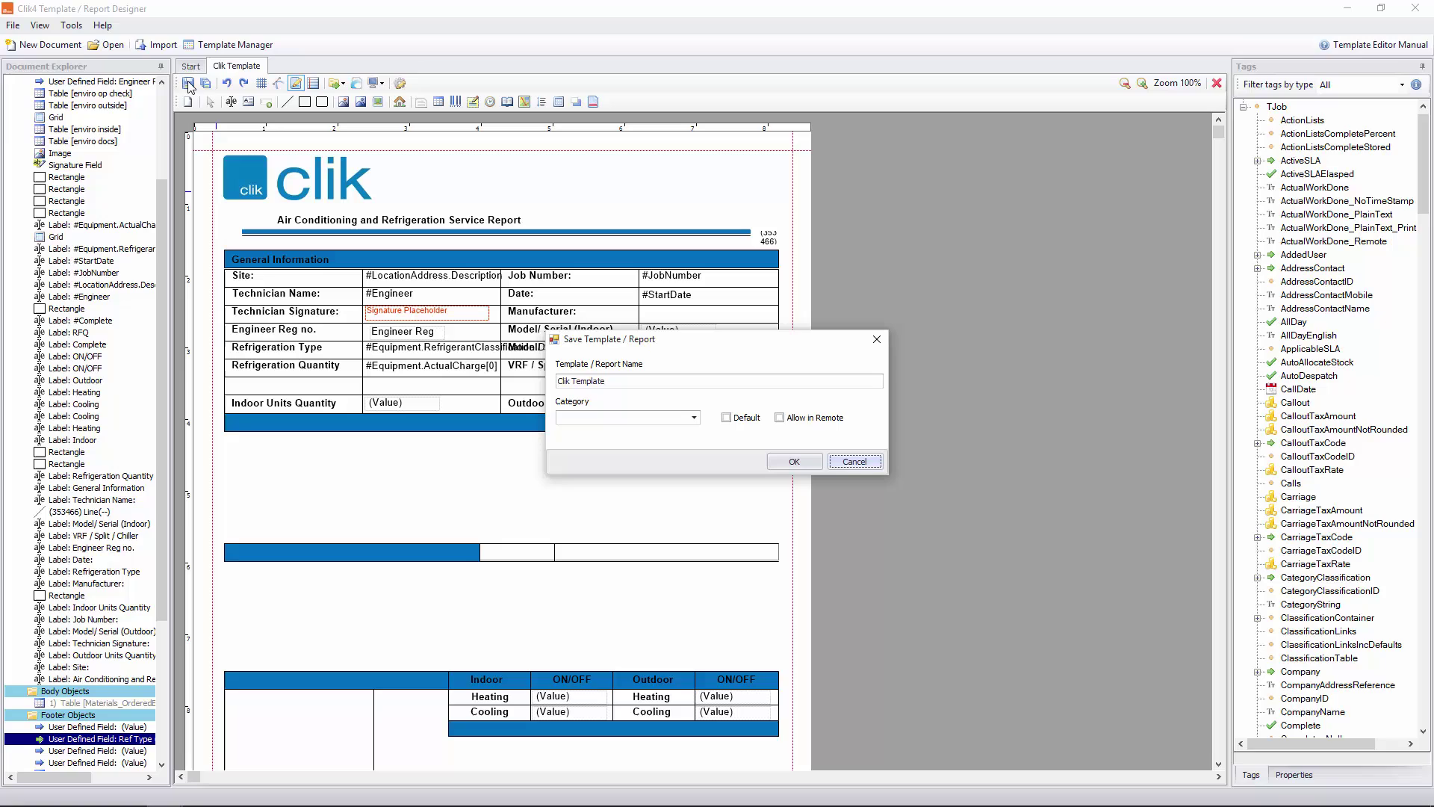
{"action": "left_click", "coordinate": [693, 418]}
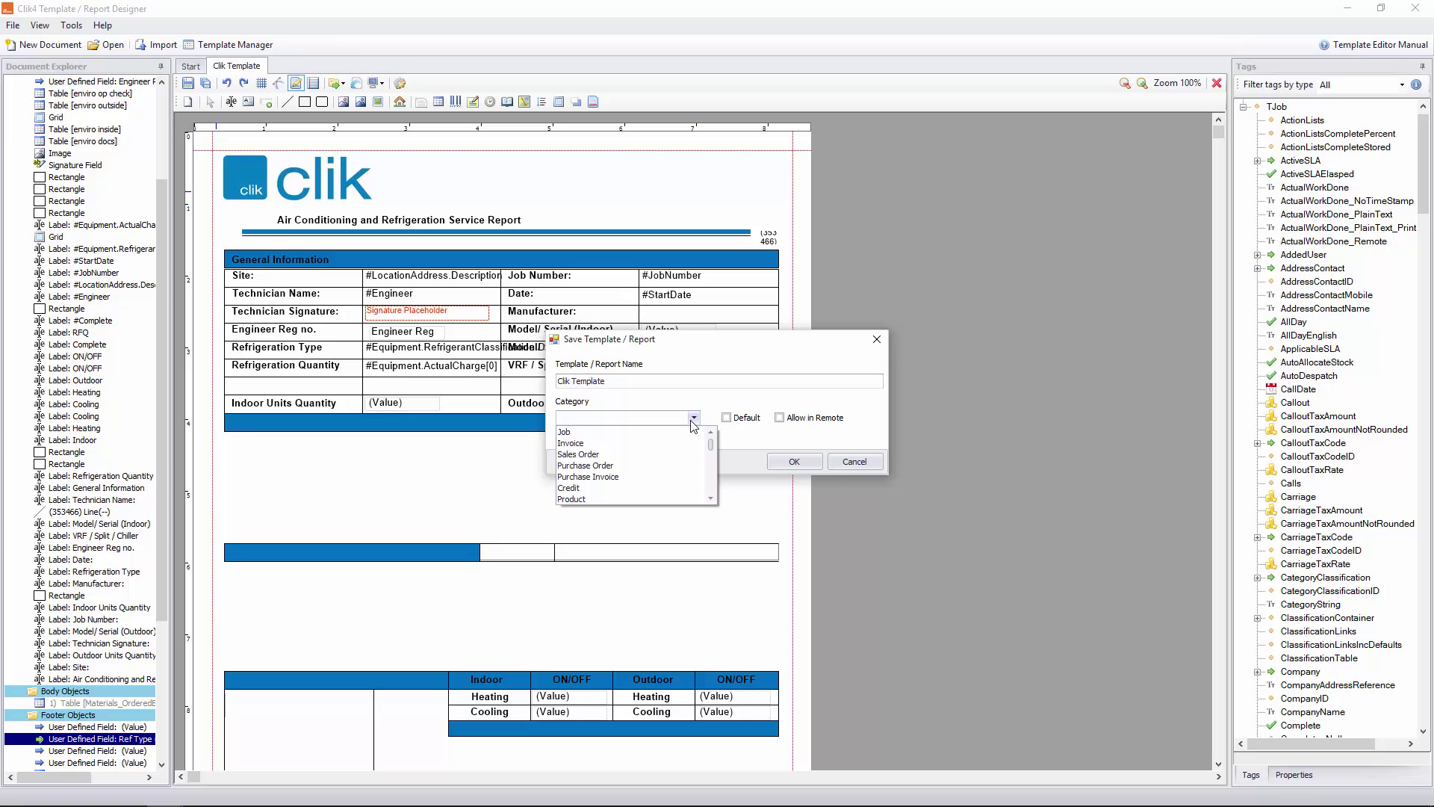
{"action": "left_click", "coordinate": [687, 433]}
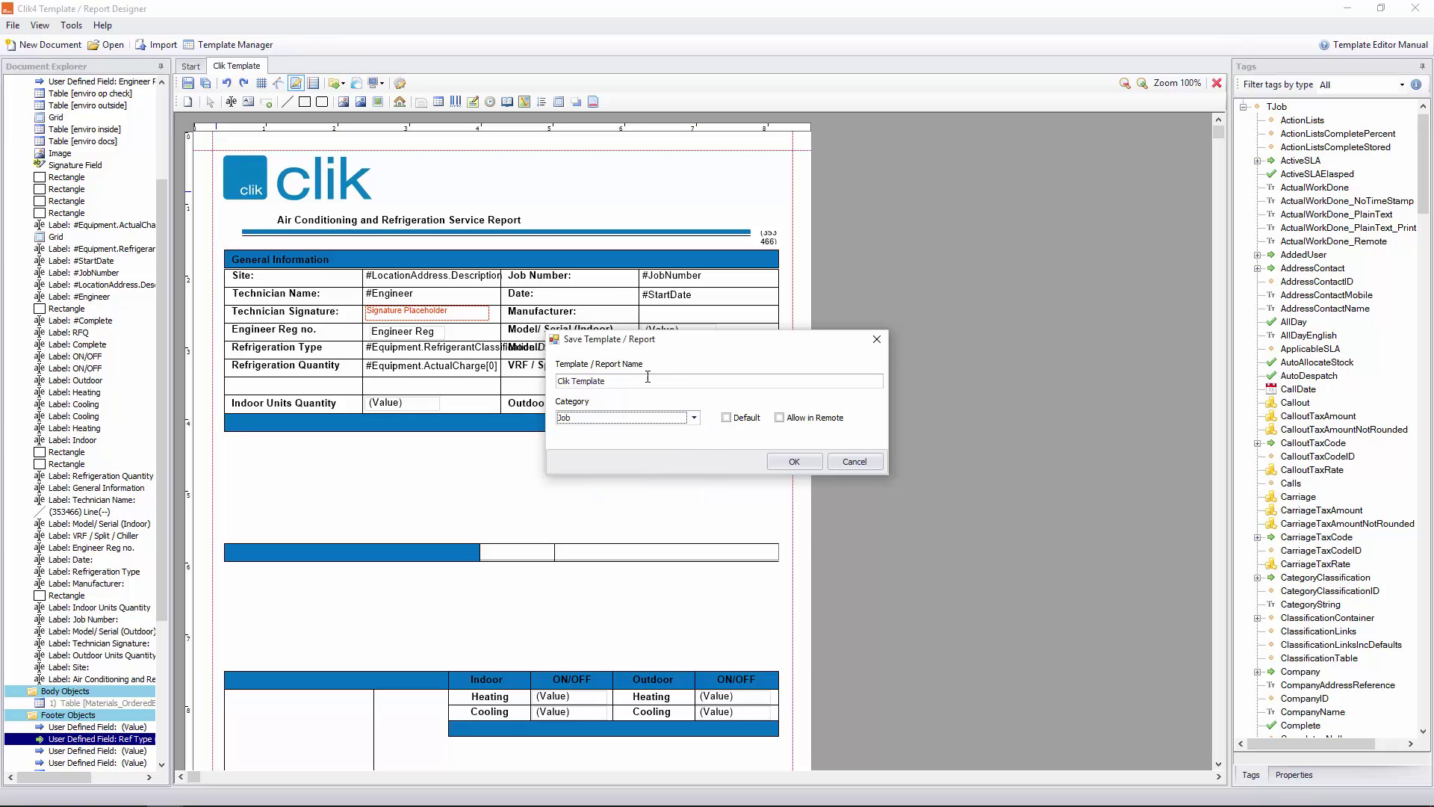
{"action": "left_click", "coordinate": [802, 467]}
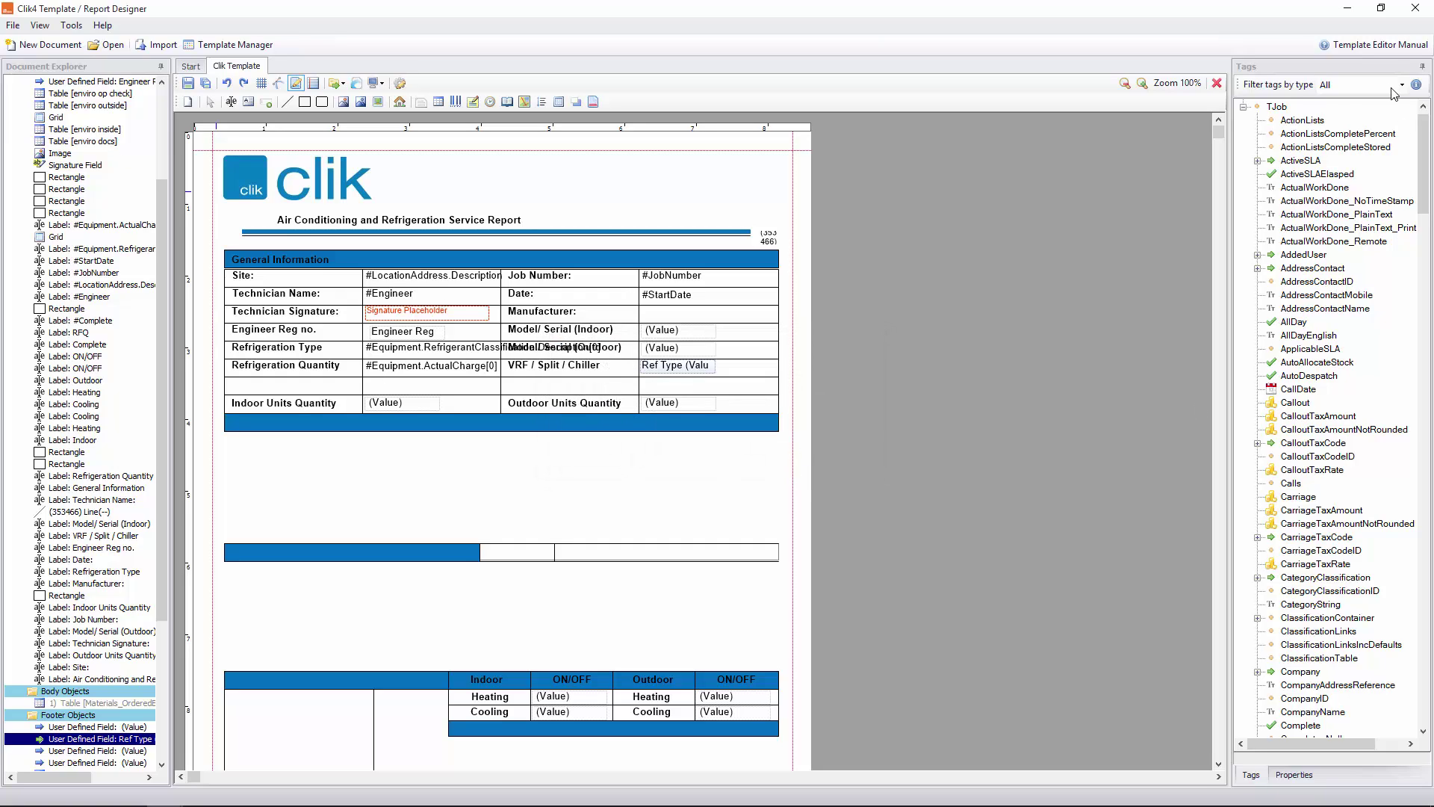
Step: Back in the CRM, create a new job sheet for Bobs Building Supplies
{"action": "left_click", "coordinate": [1360, 15]}
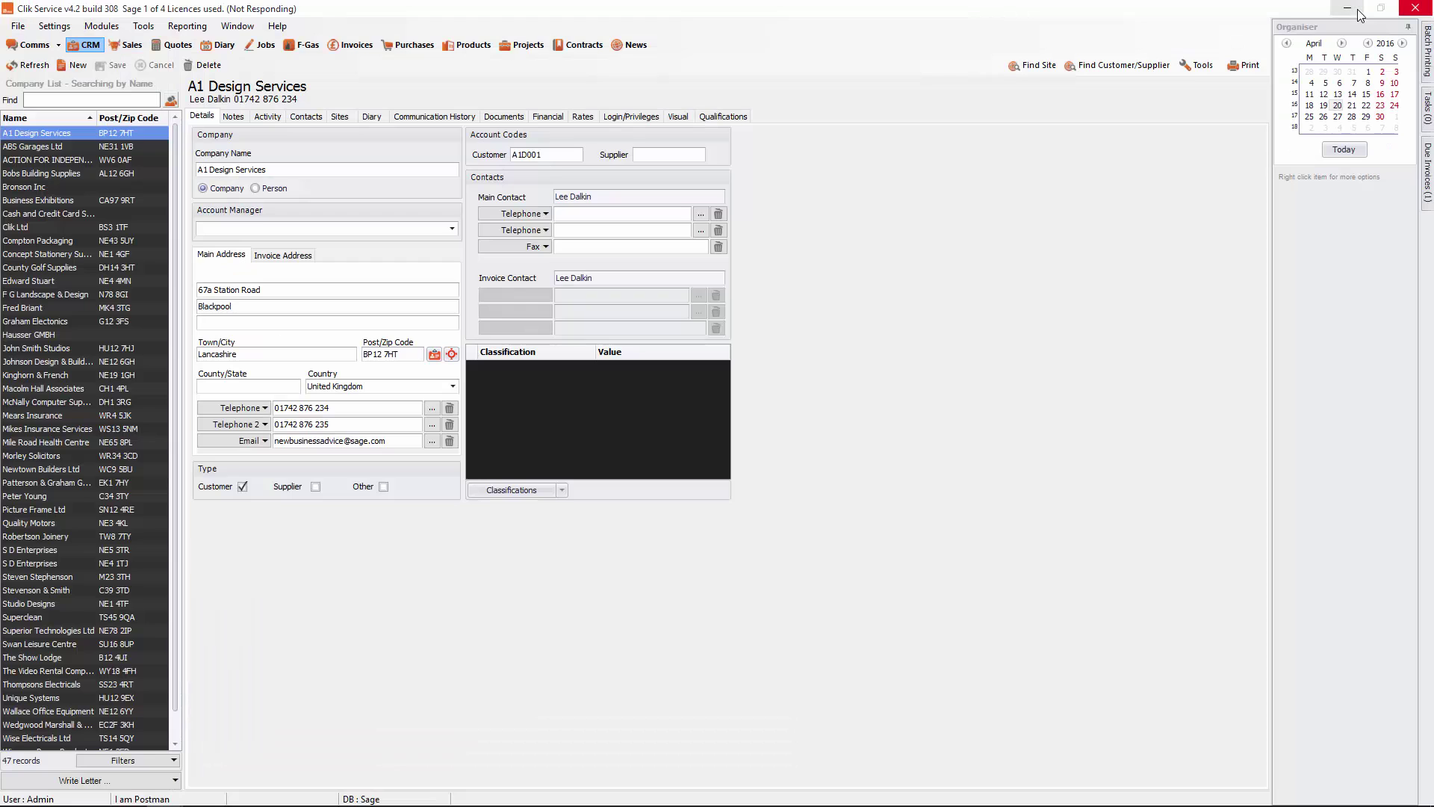
{"action": "right_click", "coordinate": [70, 170]}
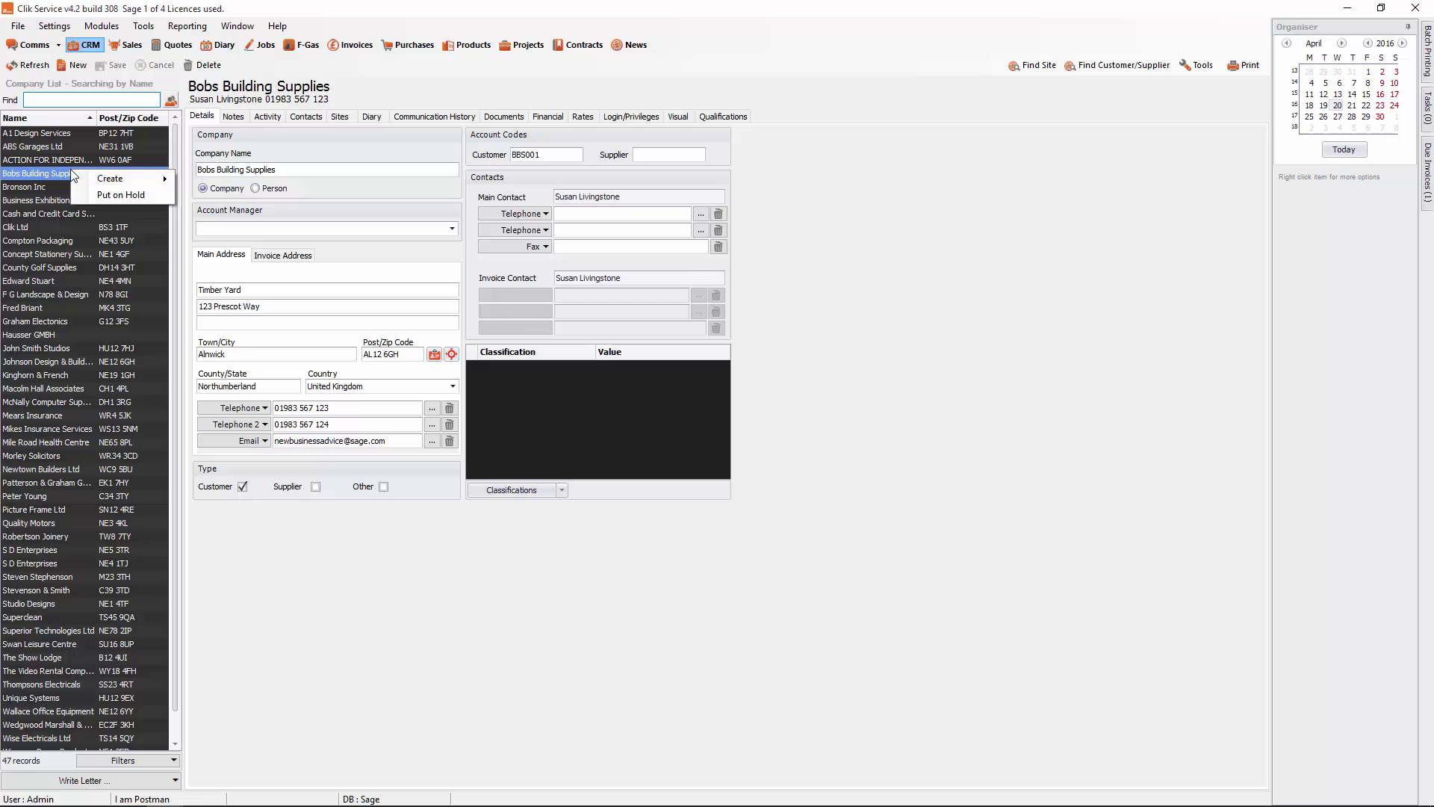
{"action": "mouse_move", "coordinate": [104, 180]}
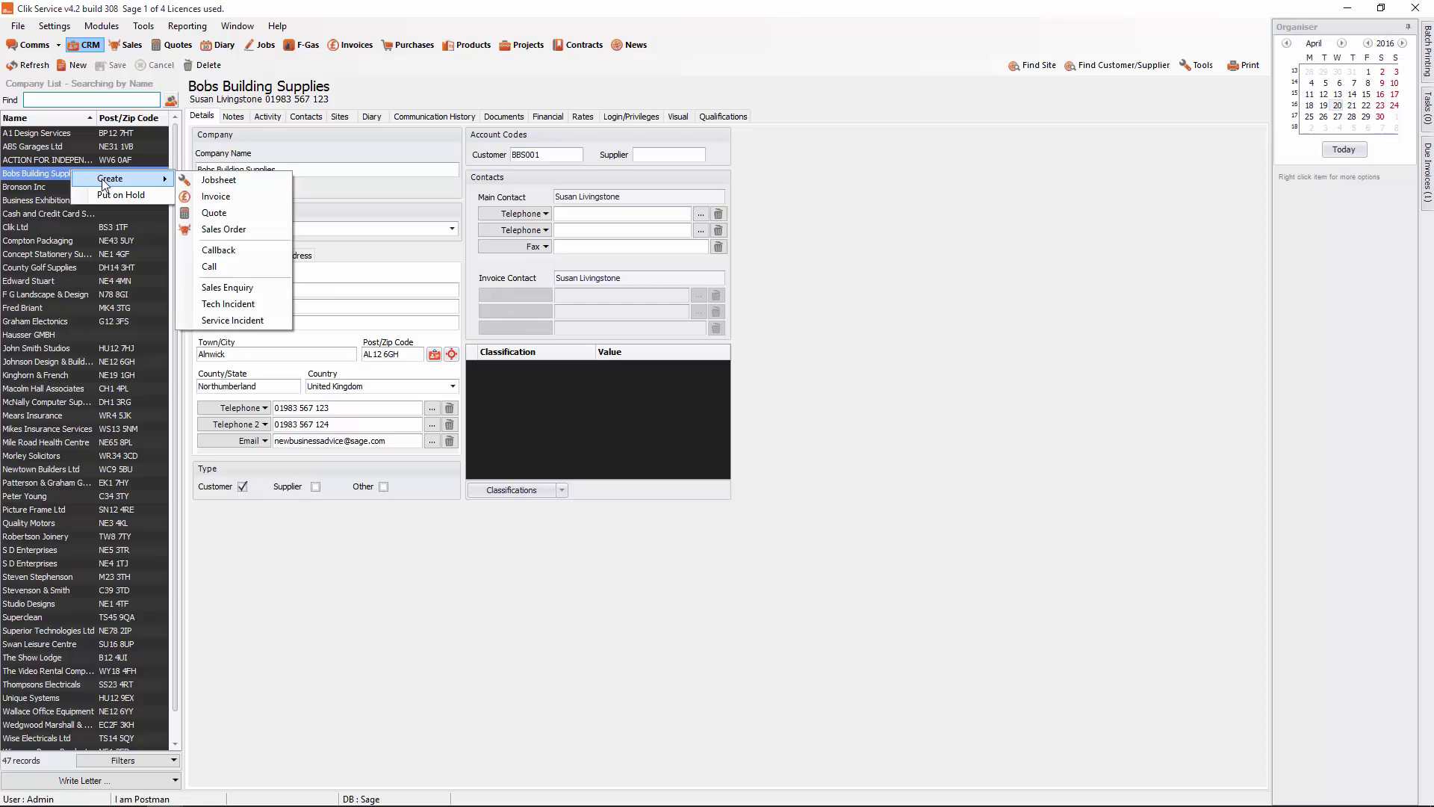
{"action": "left_click", "coordinate": [203, 182]}
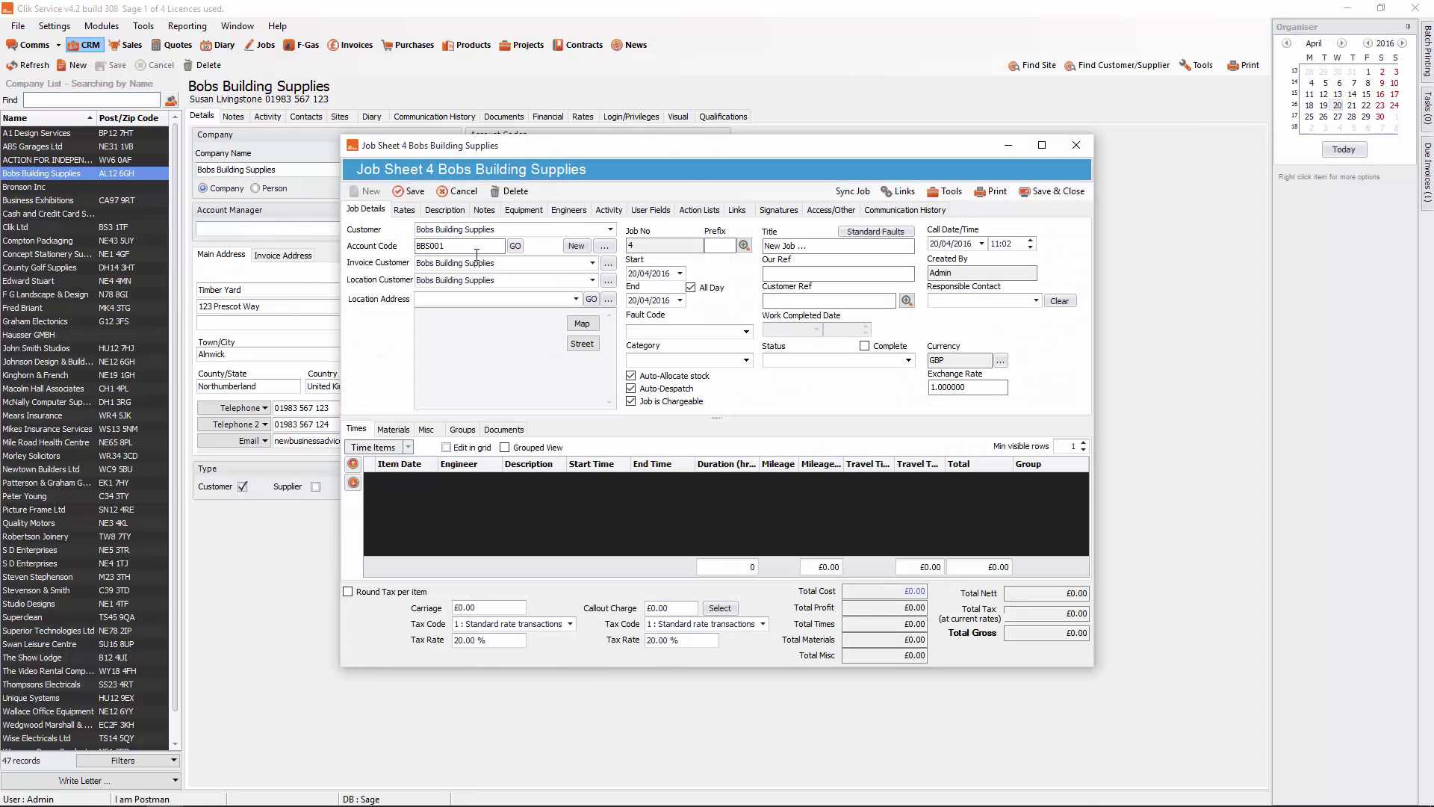
Step: Set the job's Ref Type to Chiller and Engineer Reg No to 1234, then save
{"action": "left_click", "coordinate": [650, 210]}
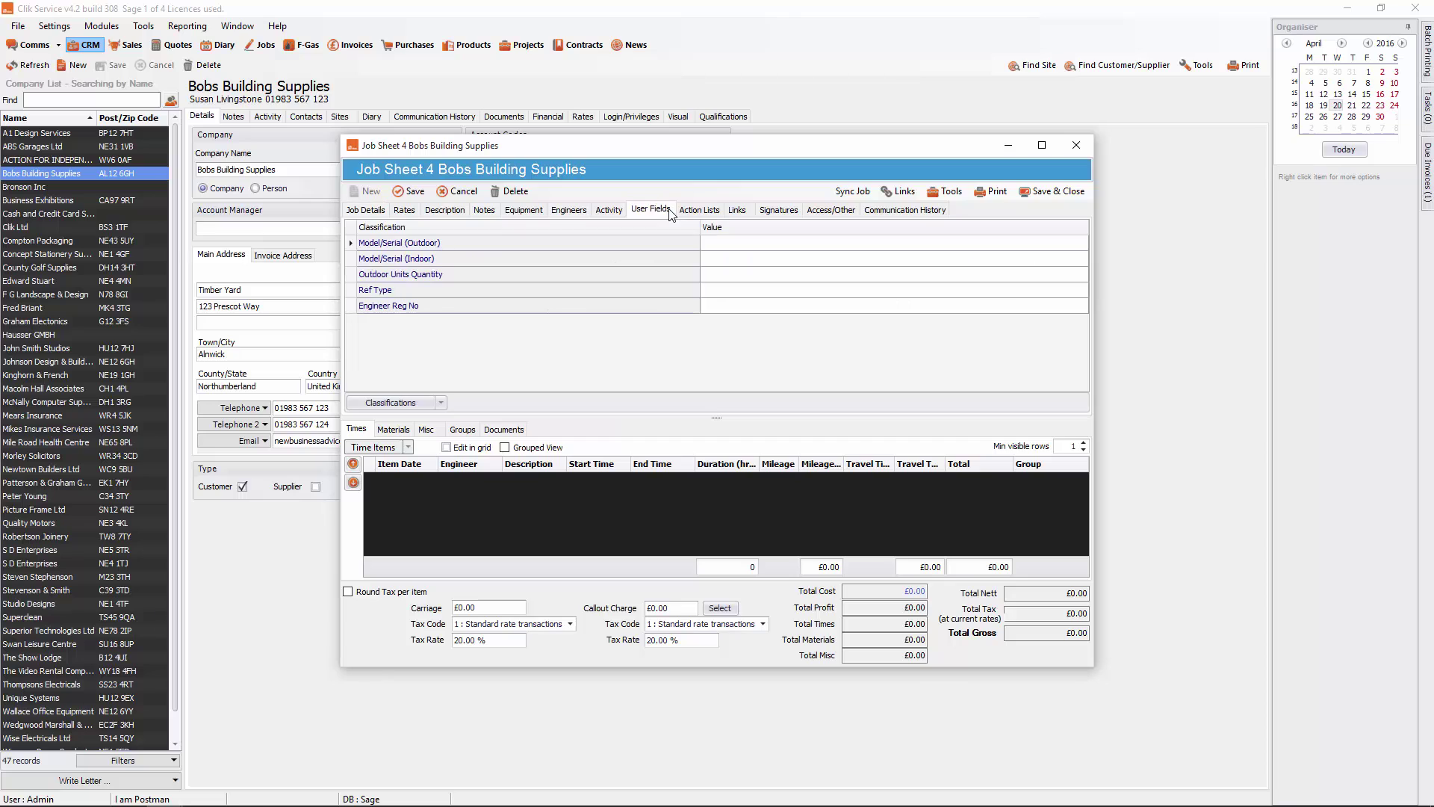
{"action": "left_click", "coordinate": [715, 294]}
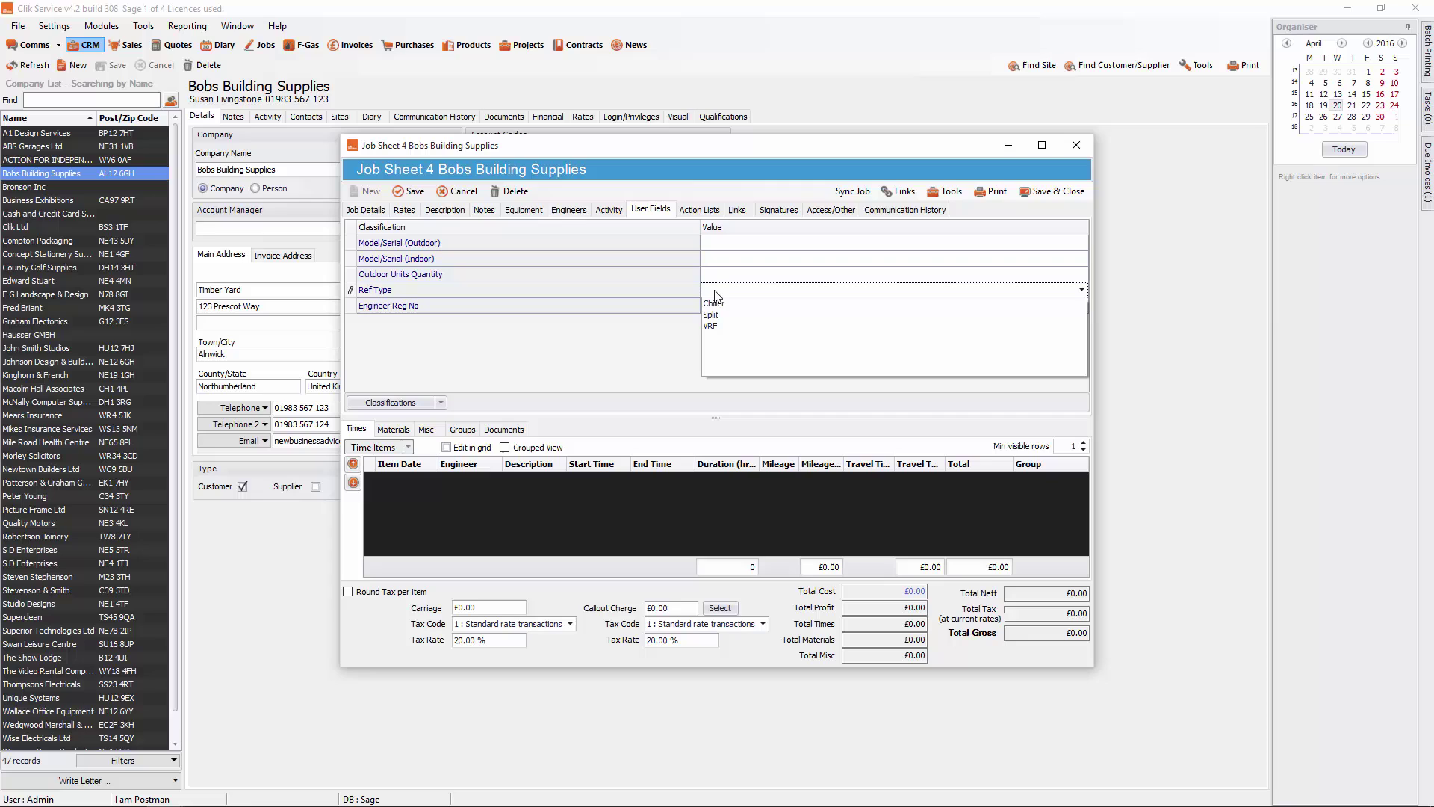
{"action": "left_click", "coordinate": [715, 304]}
{"action": "left_click", "coordinate": [714, 307]}
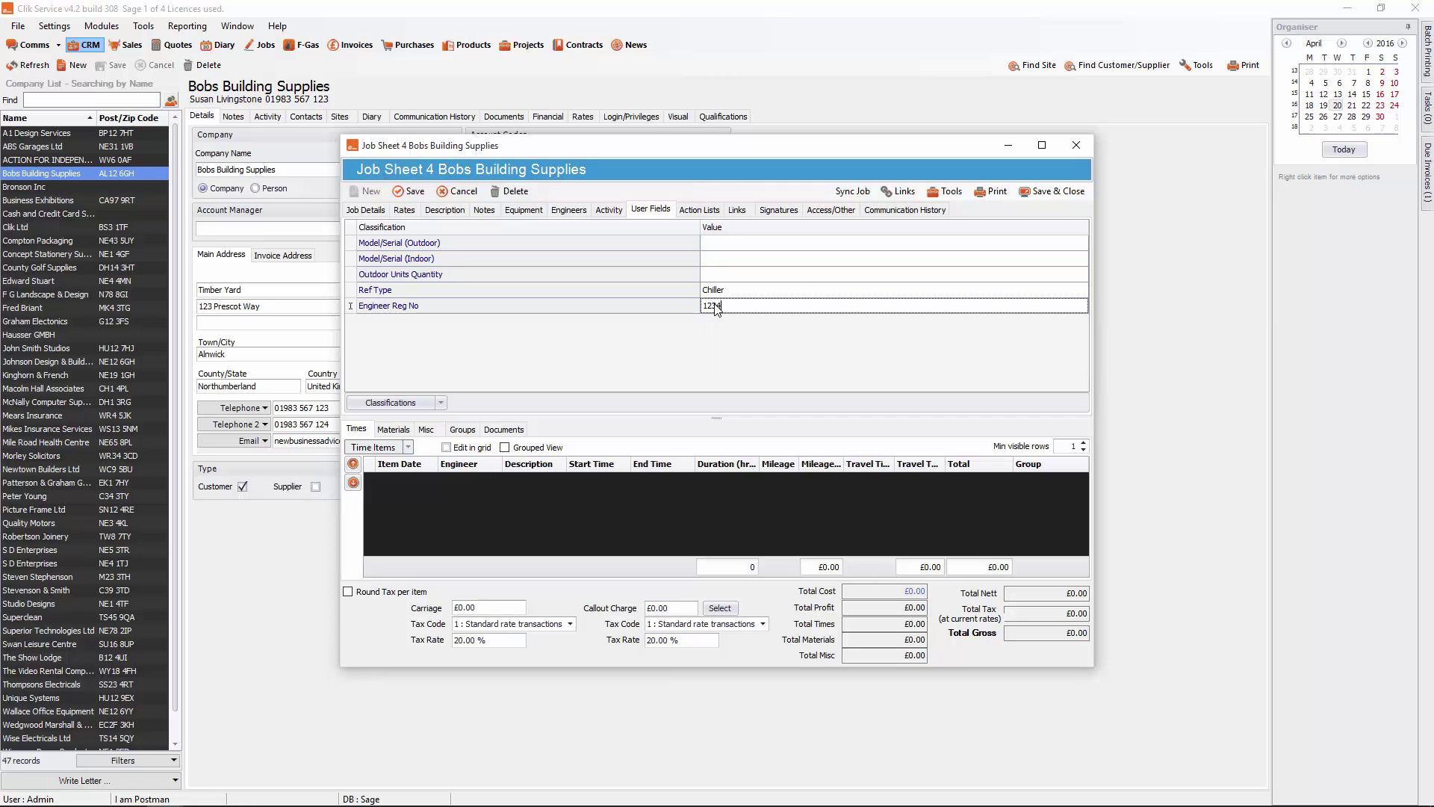
{"action": "left_click", "coordinate": [414, 191]}
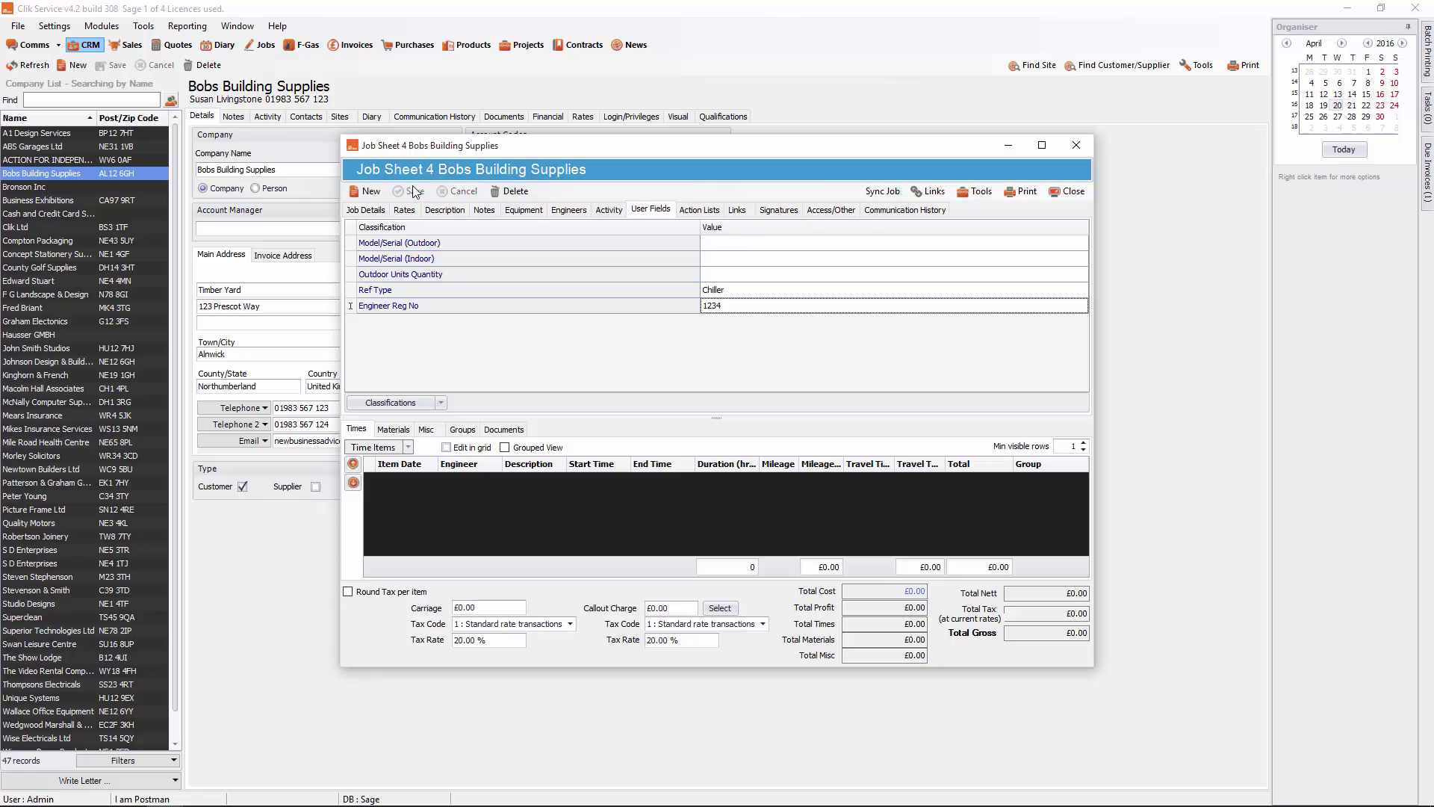
{"action": "left_click", "coordinate": [1024, 193]}
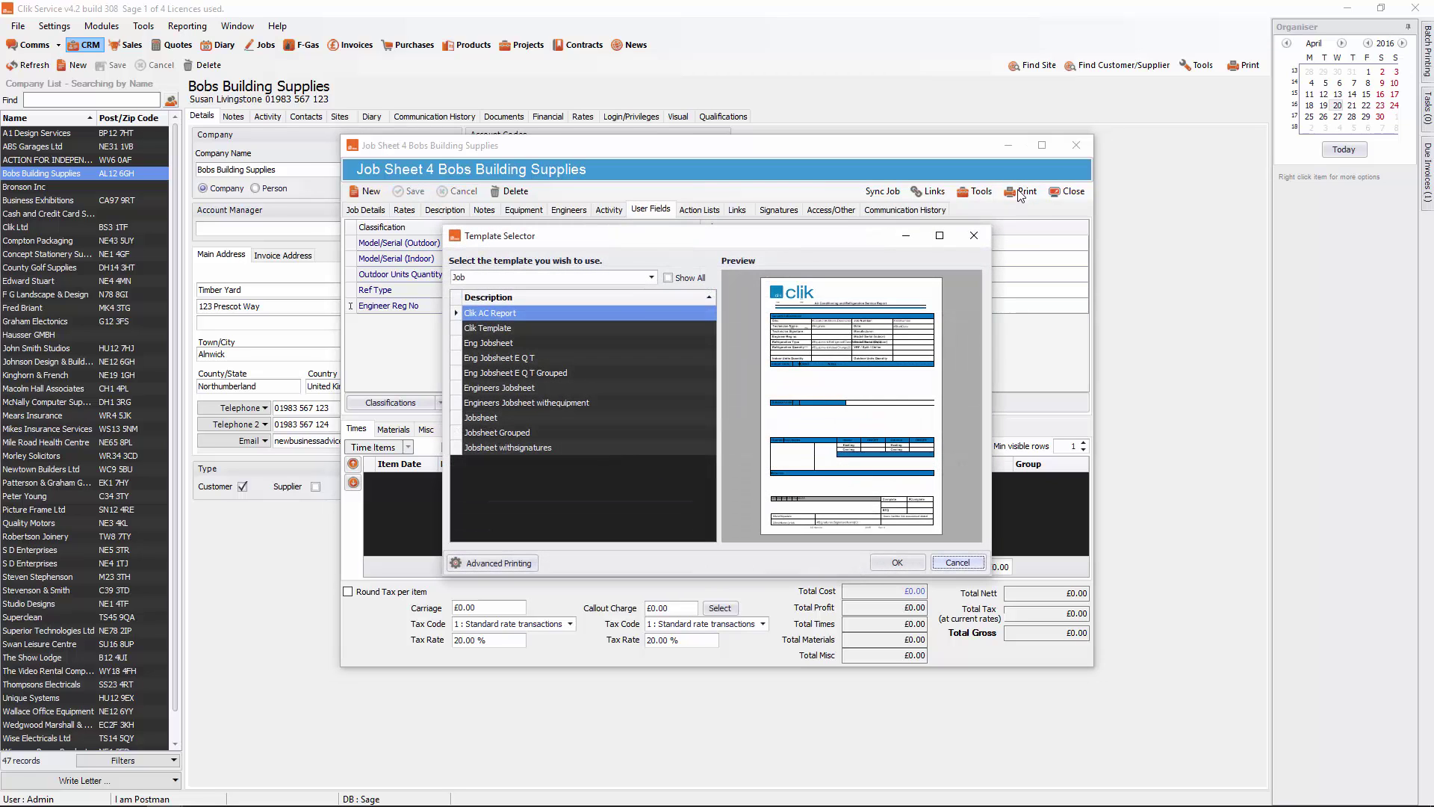
{"action": "left_click", "coordinate": [571, 328]}
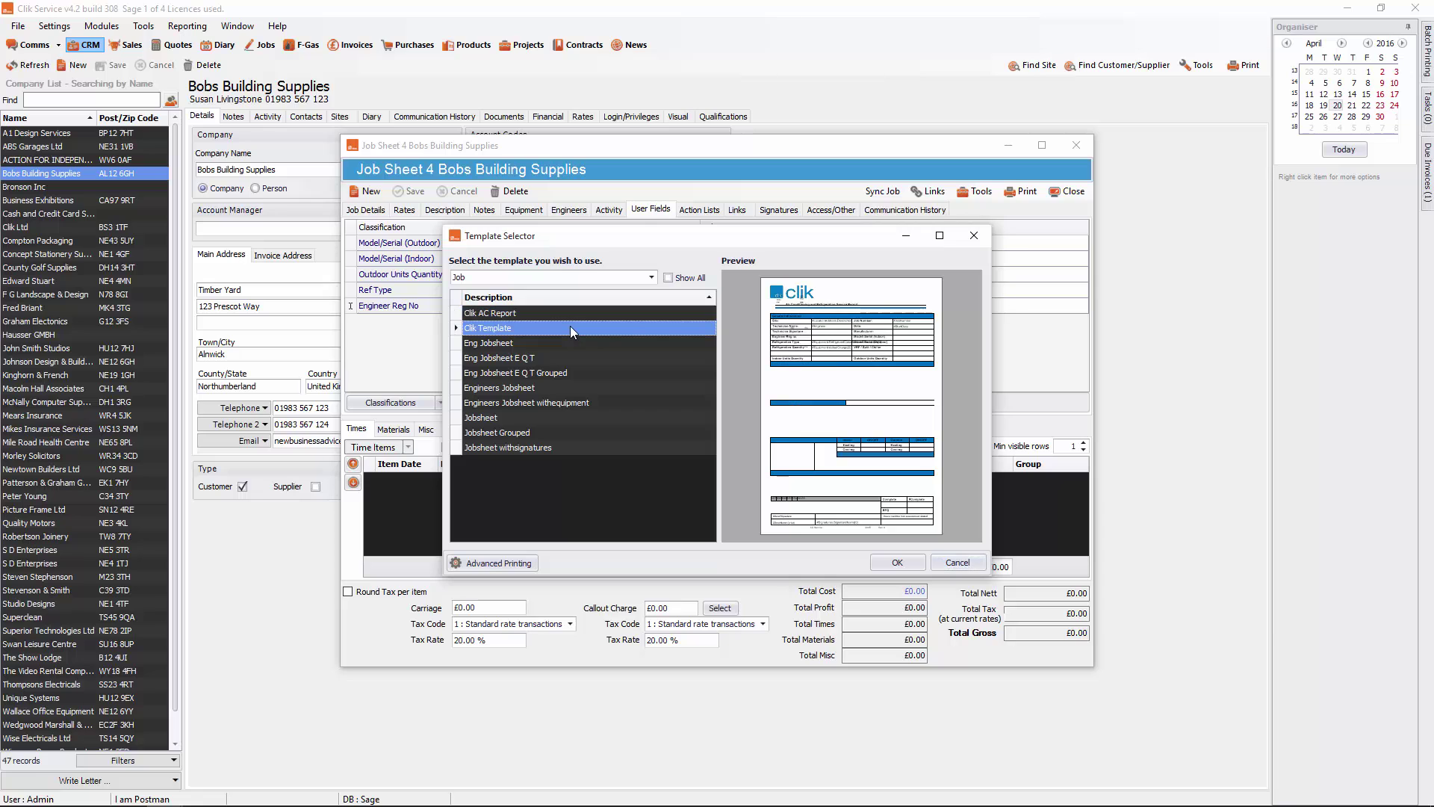
{"action": "left_click", "coordinate": [897, 561]}
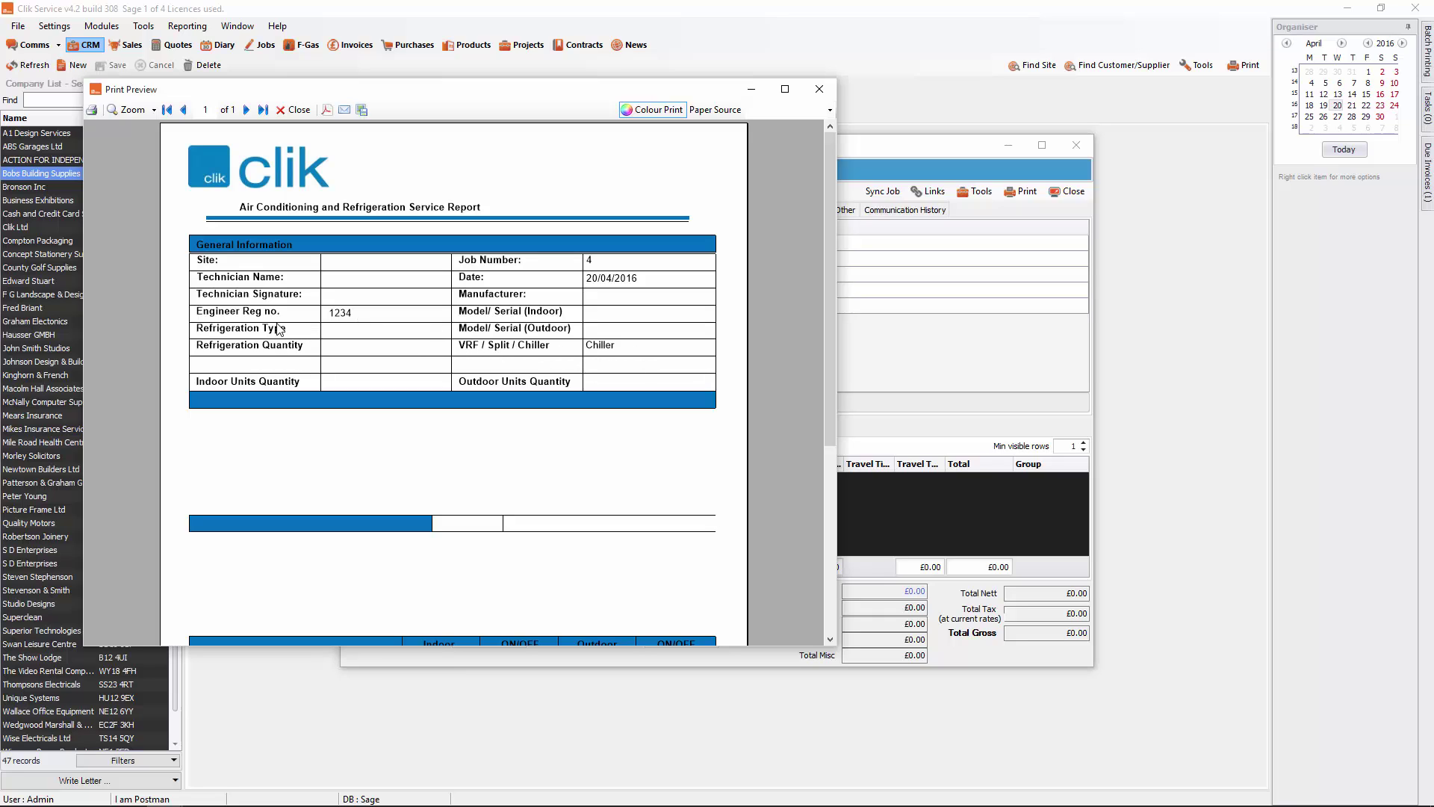
{"action": "left_click", "coordinate": [826, 91]}
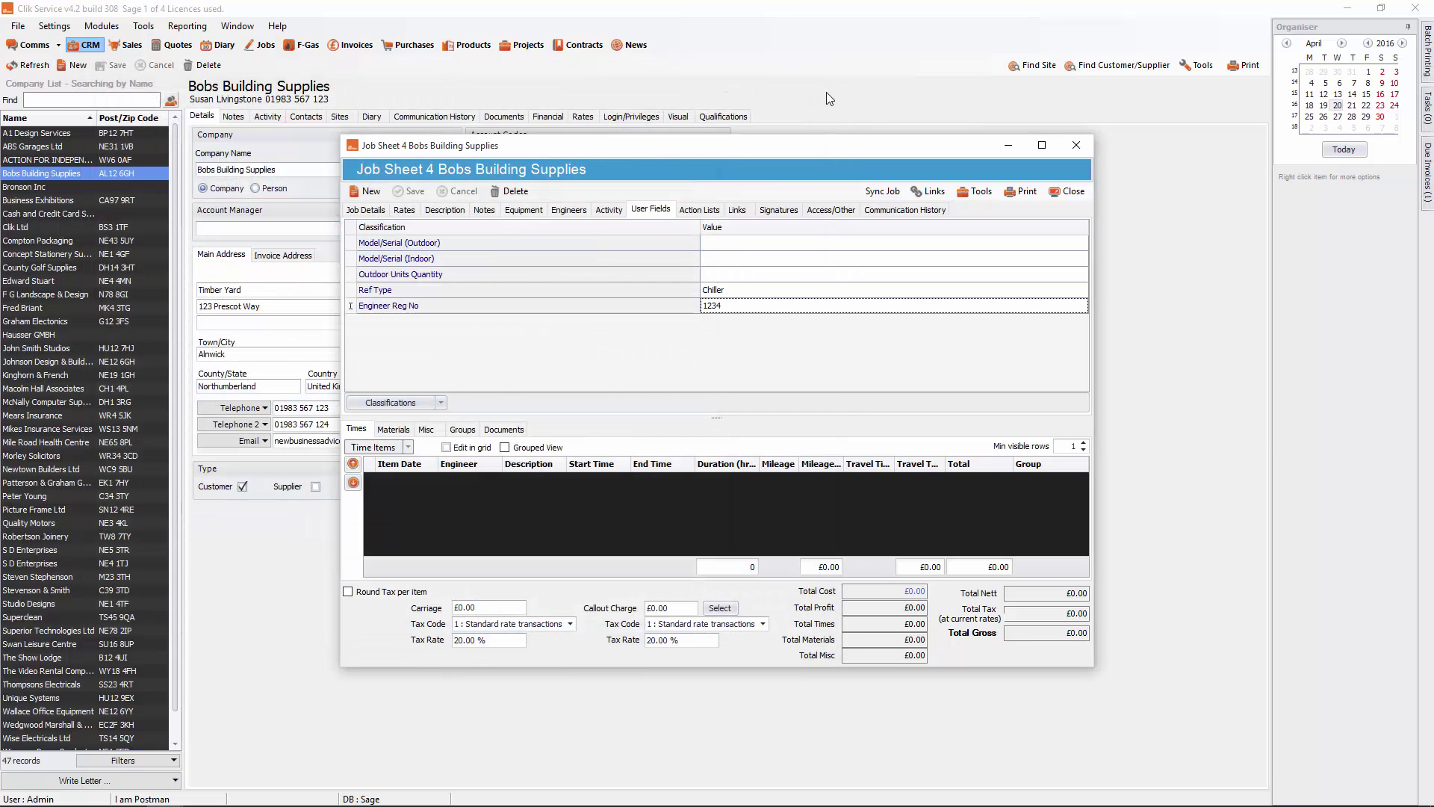